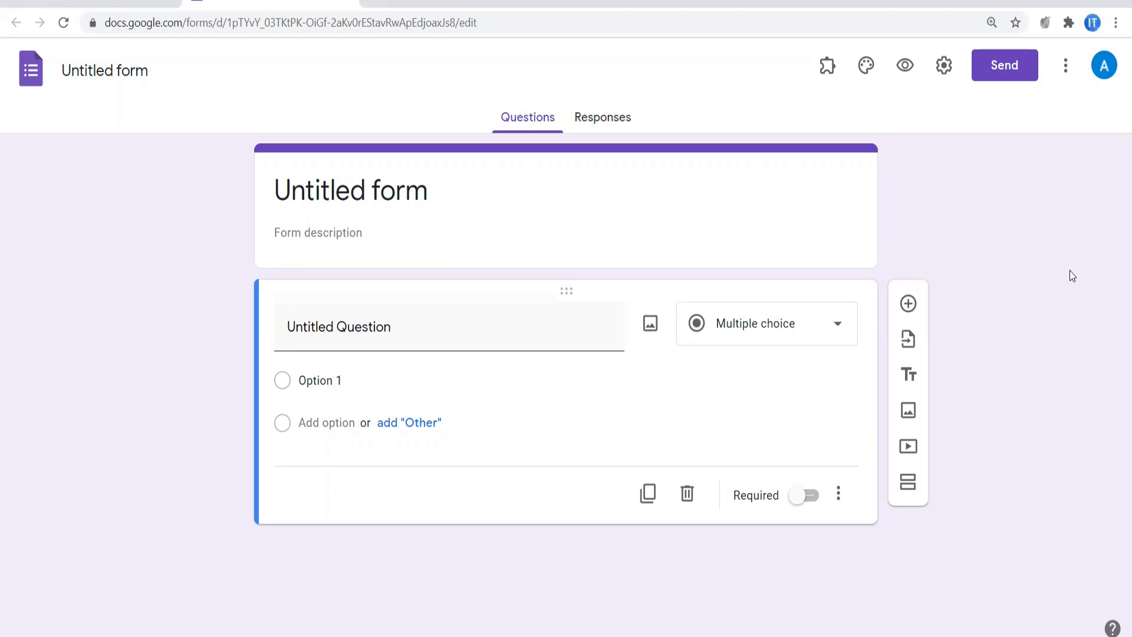
Replace the untitled question's text with "A row is also called as ___ in dbms"
{"action": "left_click", "coordinate": [457, 335]}
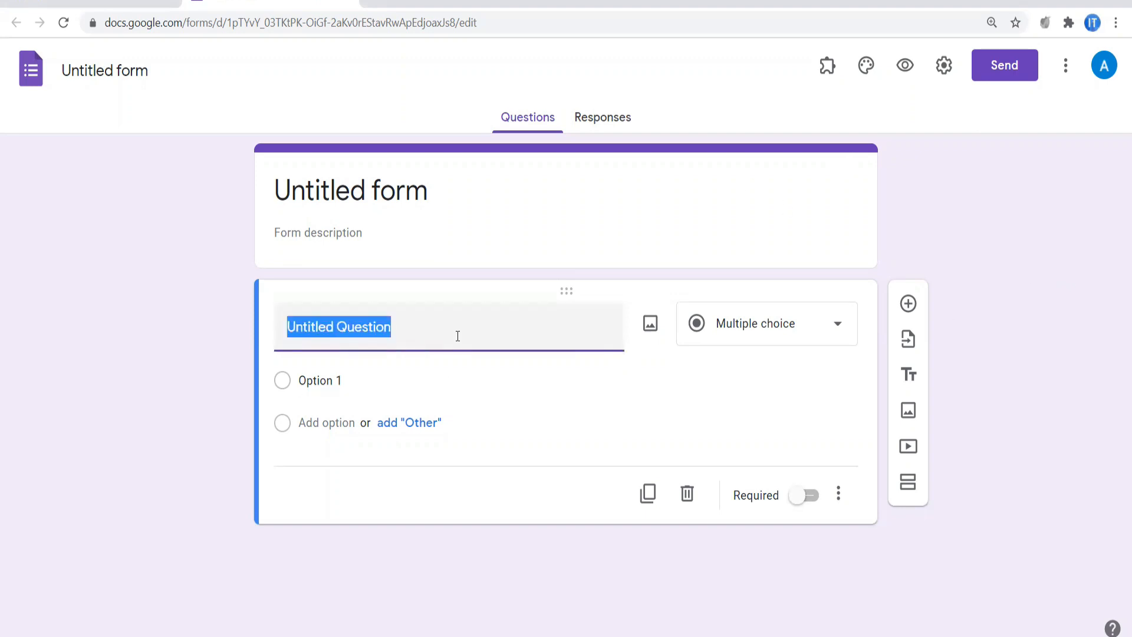
{"action": "type", "text": "A ro"}
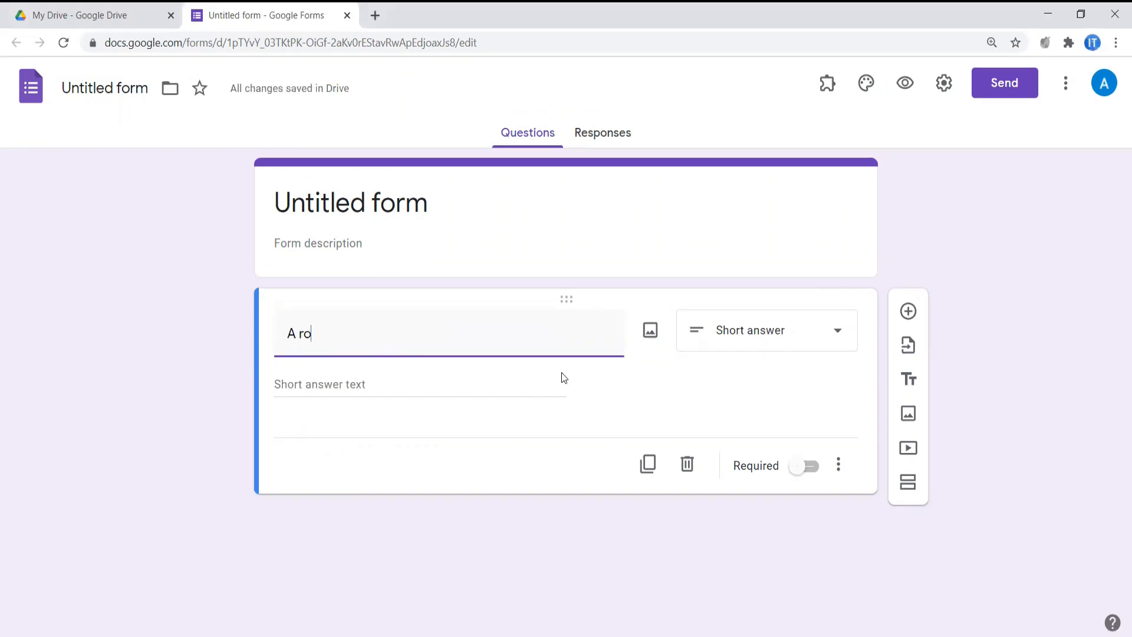
{"action": "type", "text": "w is ca"}
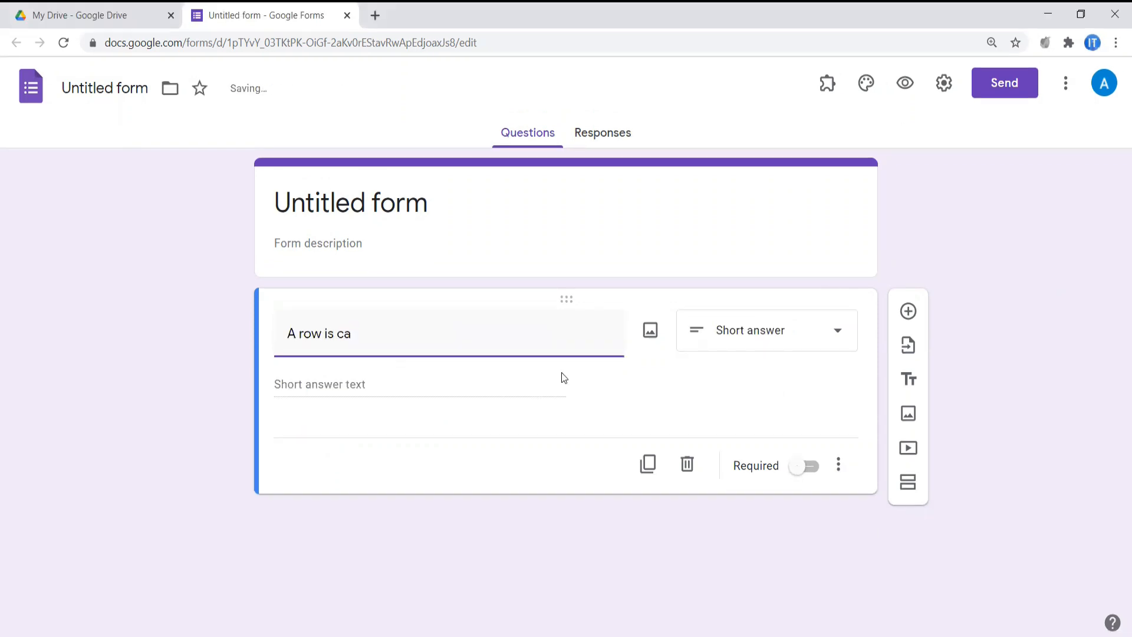
{"action": "type", "text": "lso called as __ in"}
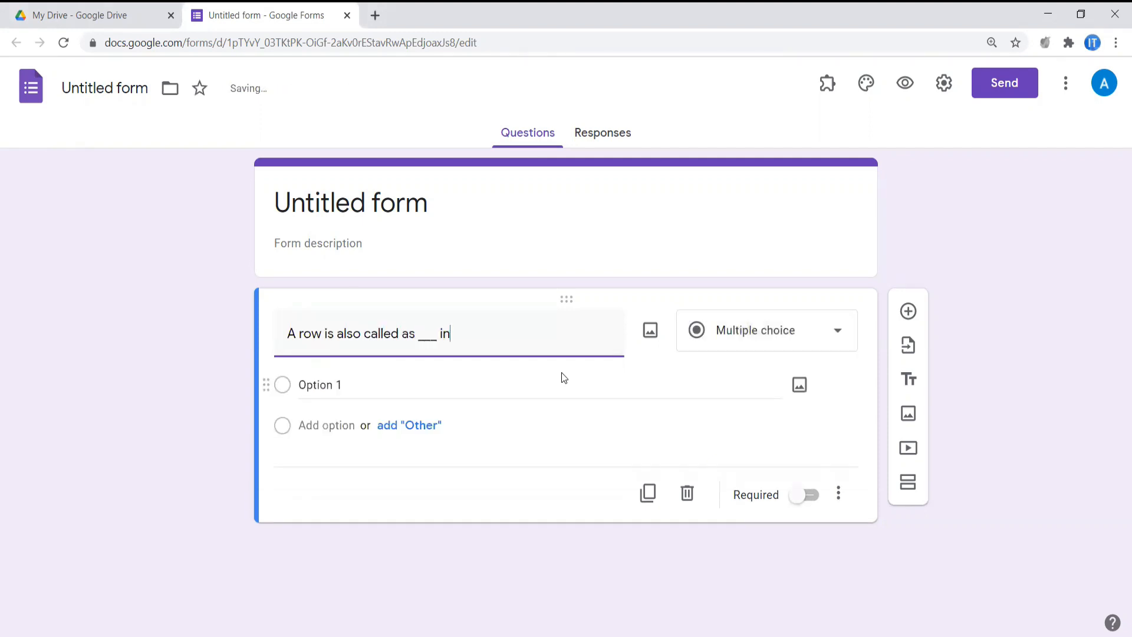
{"action": "type", "text": "dbms"}
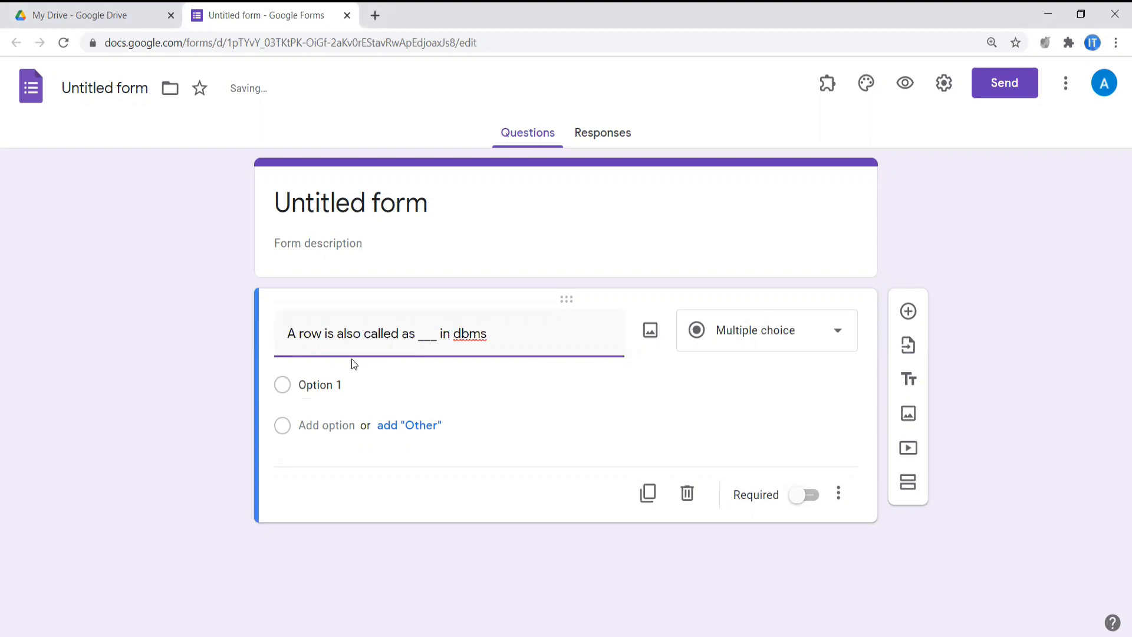
Fill in four answer options for the question: record, tupple, column and attribute
{"action": "left_click", "coordinate": [340, 384]}
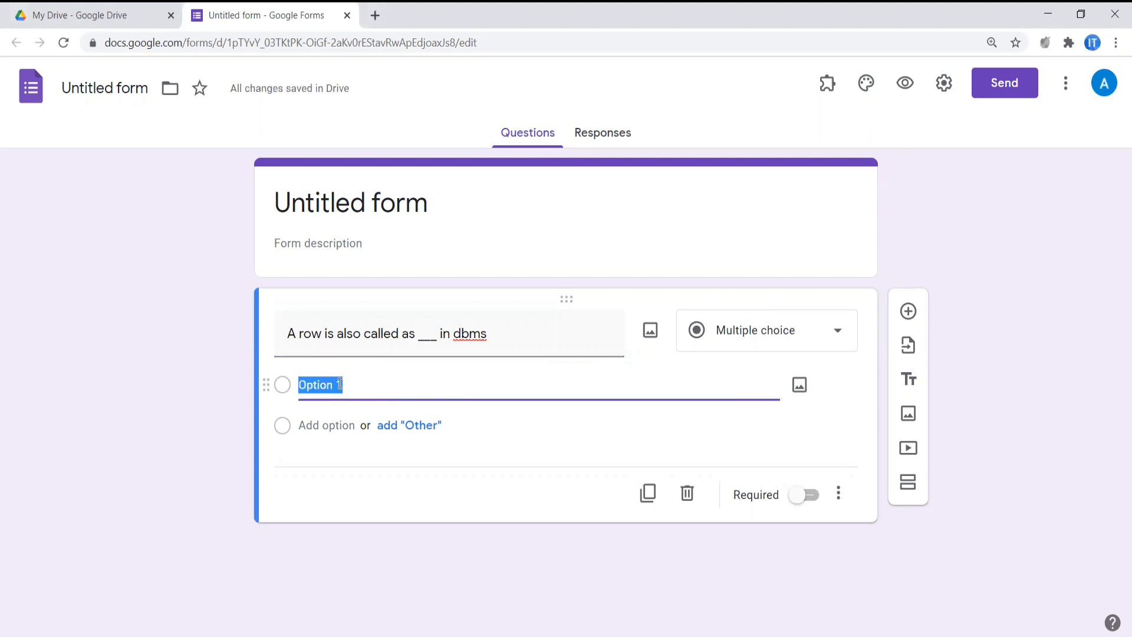
{"action": "type", "text": "record"}
{"action": "left_click", "coordinate": [323, 425]}
{"action": "type", "text": "tupple"}
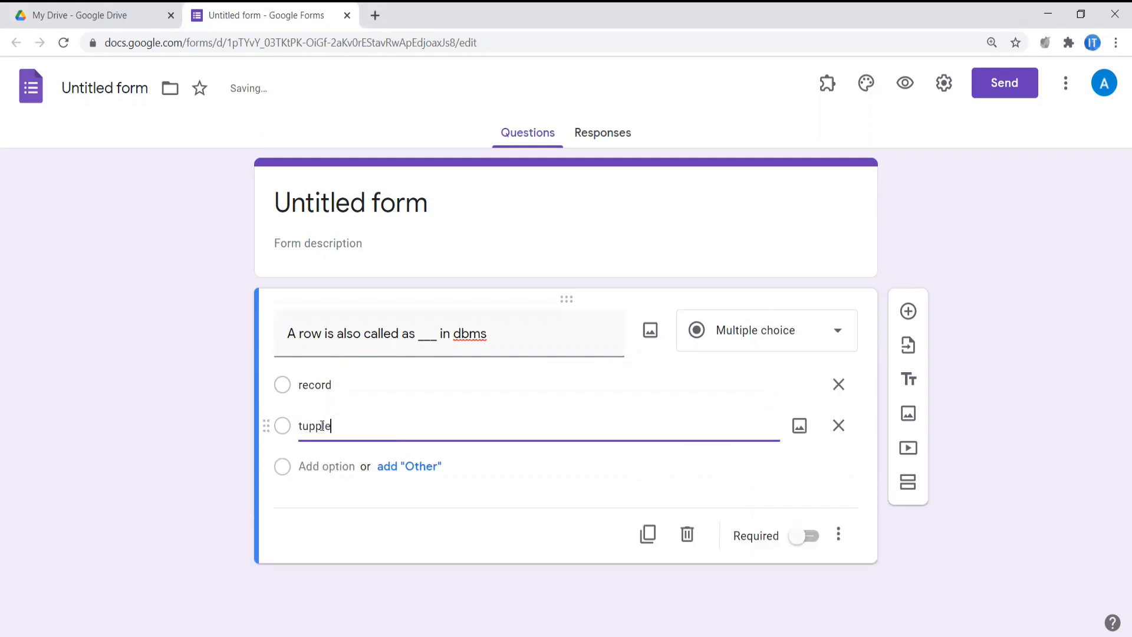
{"action": "left_click", "coordinate": [322, 466]}
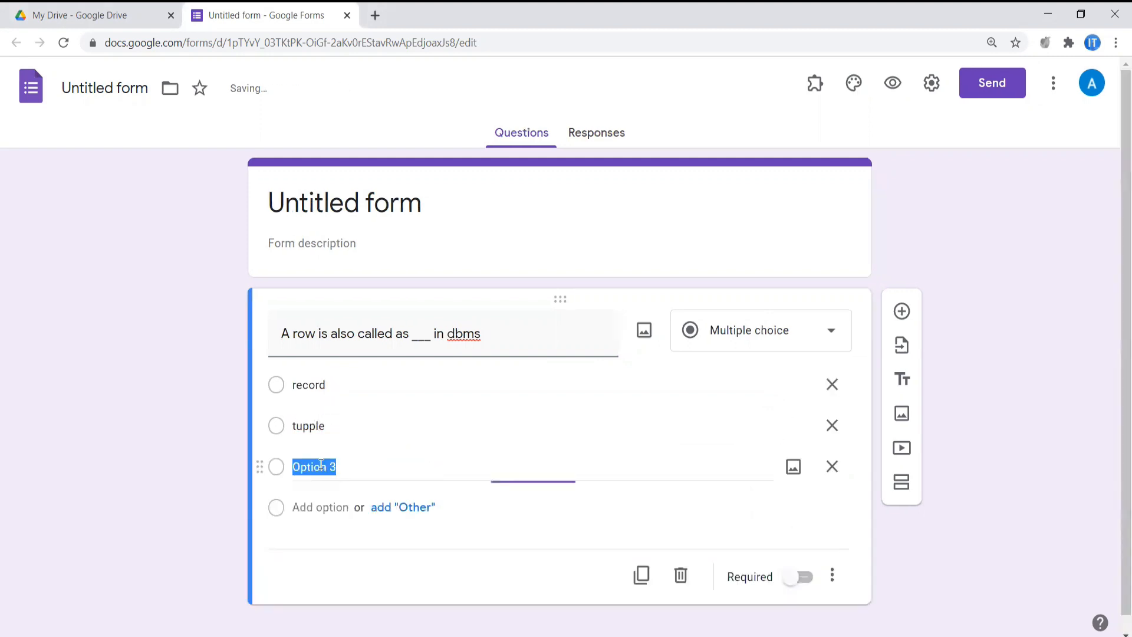
{"action": "type", "text": "column"}
{"action": "left_click", "coordinate": [317, 508]}
{"action": "type", "text": "attribute"}
{"action": "left_click", "coordinate": [184, 450]}
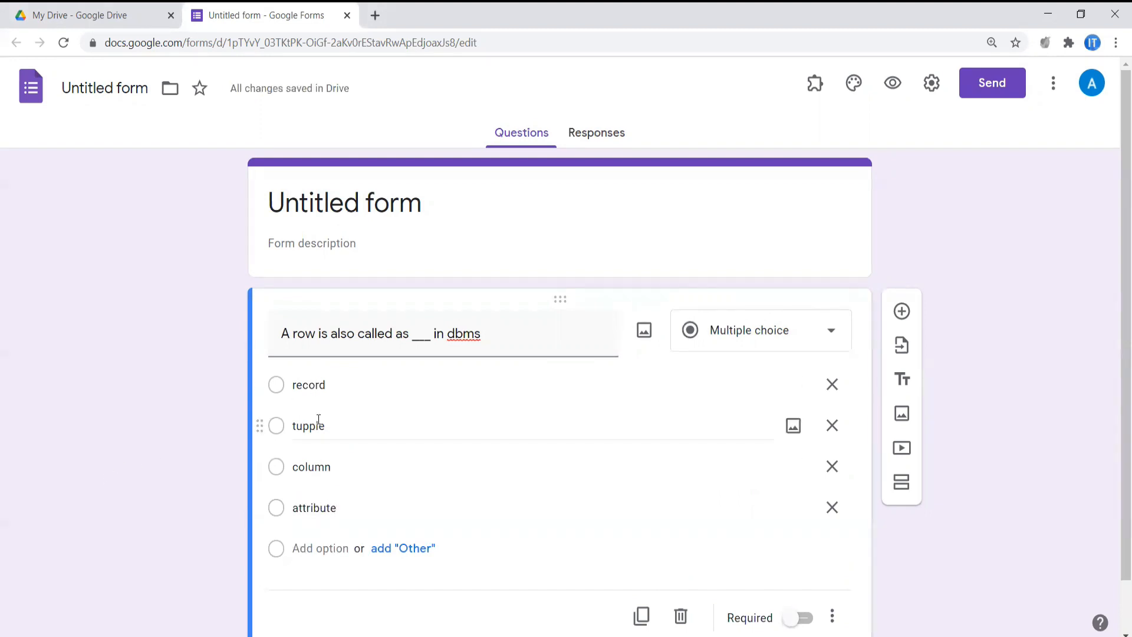
Change the question type from multiple choice to Checkboxes so several answers can be selected
{"action": "left_click", "coordinate": [731, 330]}
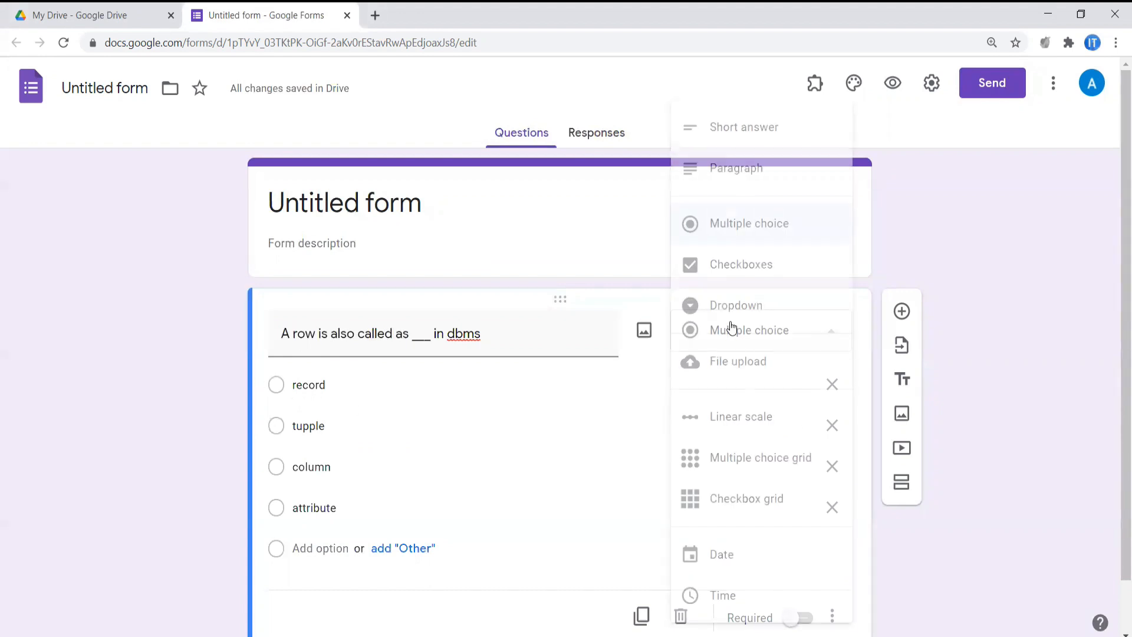
{"action": "left_click", "coordinate": [744, 266]}
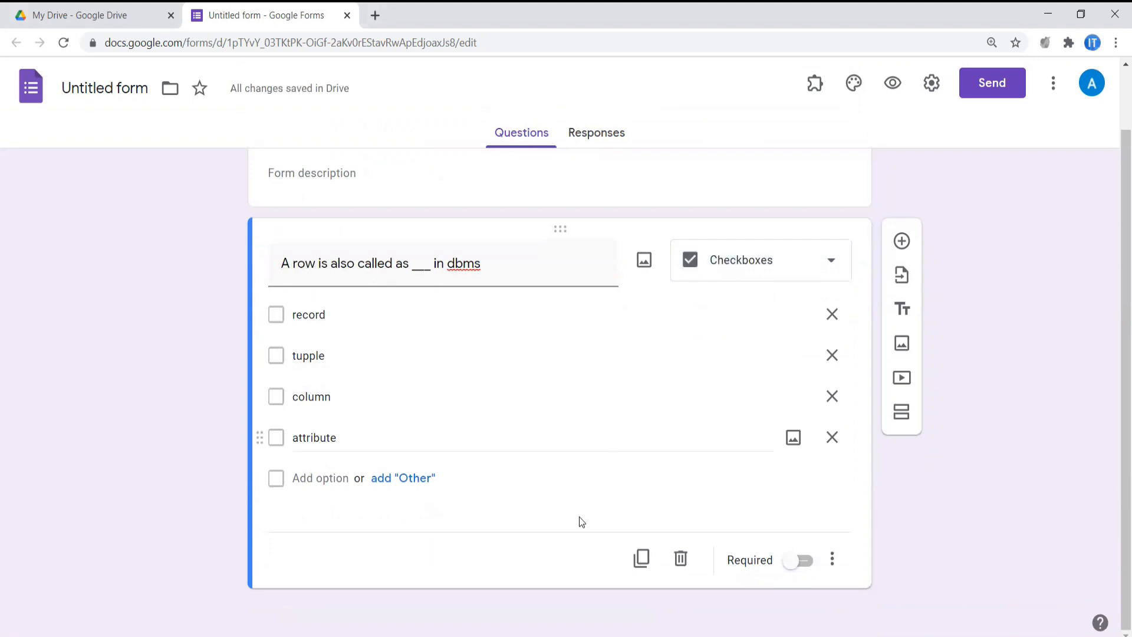
Make the form a quiz in its settings and save the change
{"action": "left_click", "coordinate": [930, 83]}
{"action": "left_click", "coordinate": [710, 175]}
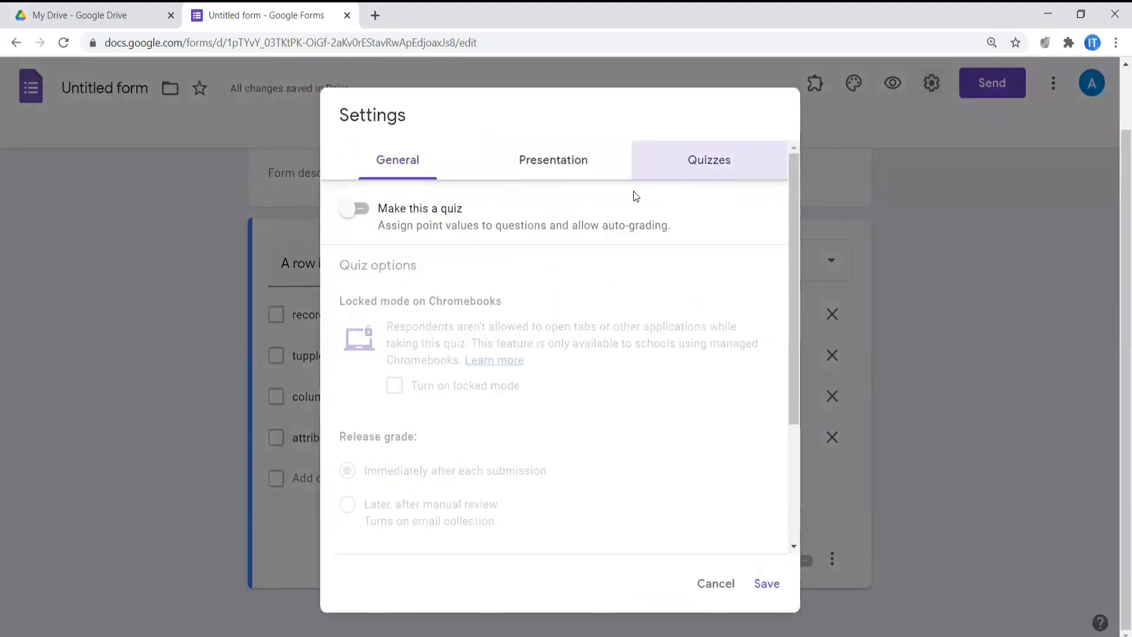
{"action": "left_click", "coordinate": [366, 209]}
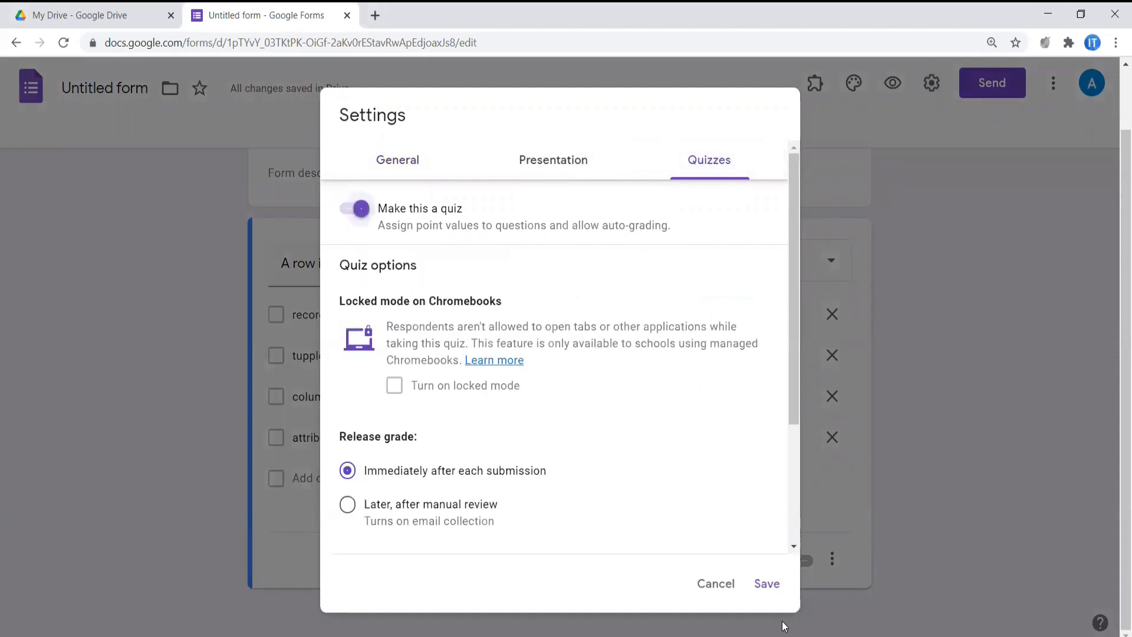
{"action": "left_click", "coordinate": [761, 577]}
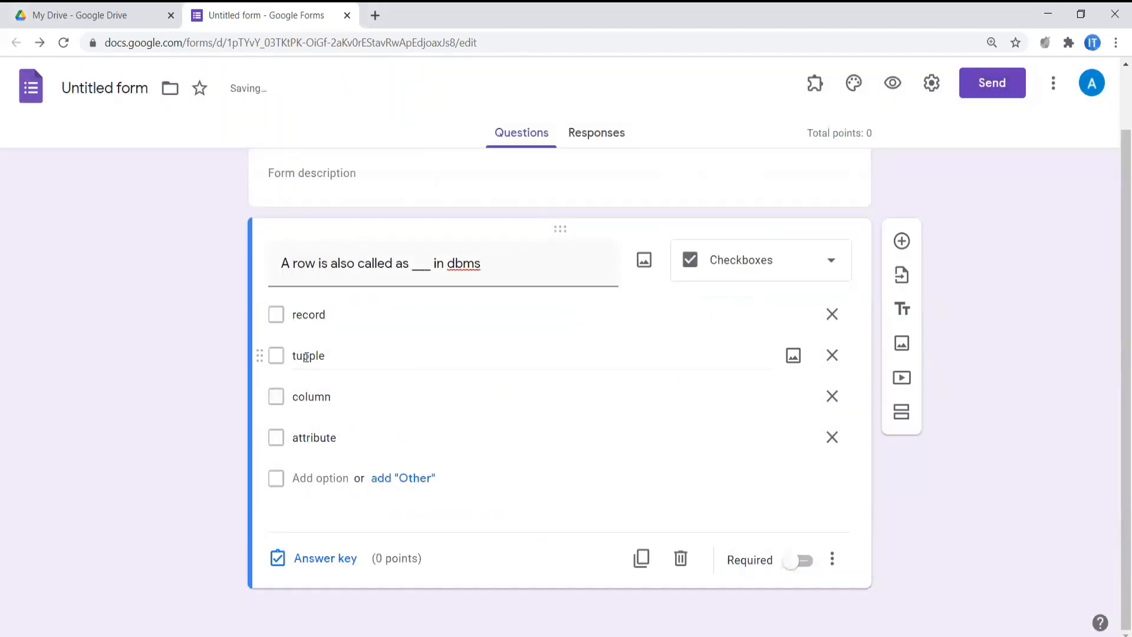
Set the question's answer key to record and tupple as correct answers, worth 2 points
{"action": "left_click", "coordinate": [322, 556]}
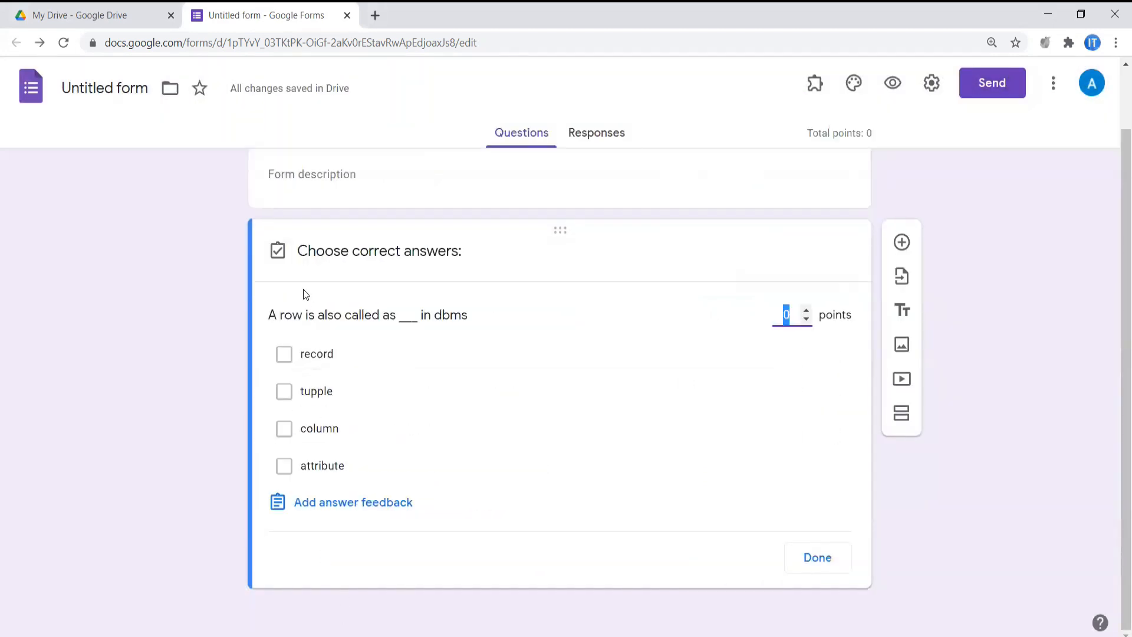
{"action": "left_click", "coordinate": [284, 354]}
{"action": "left_click", "coordinate": [284, 391]}
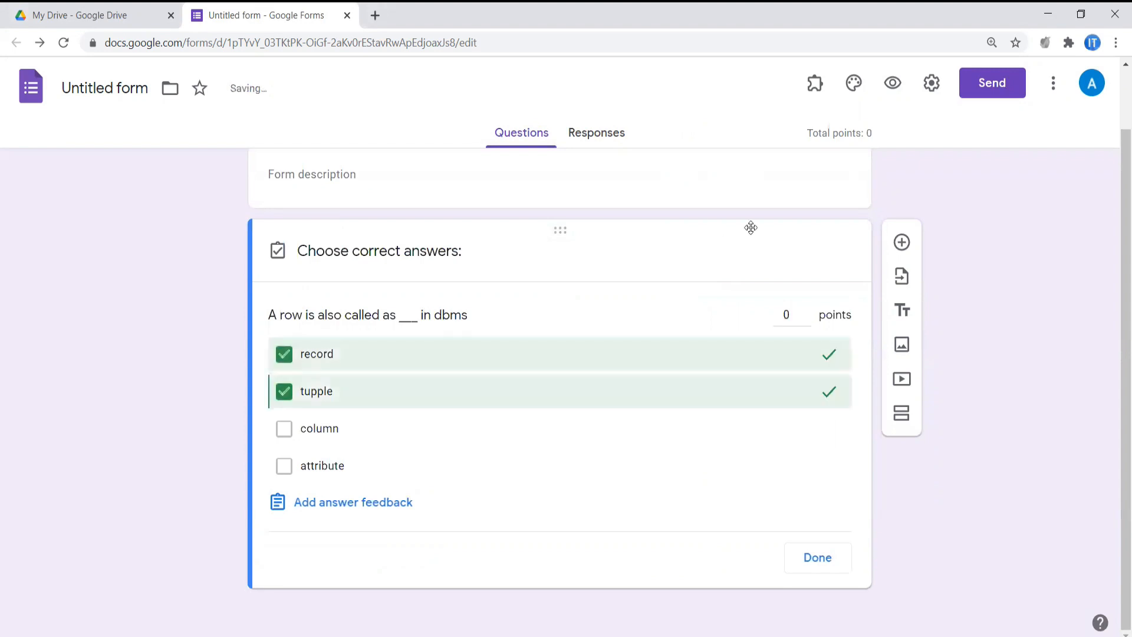
{"action": "left_click", "coordinate": [805, 311]}
{"action": "left_click", "coordinate": [805, 312]}
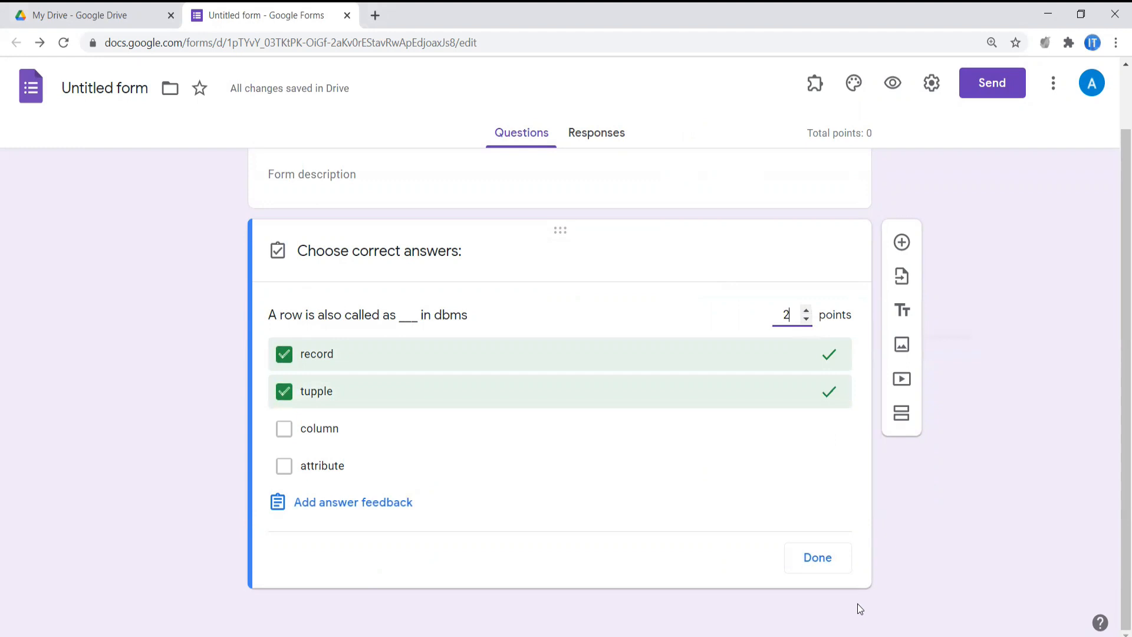
{"action": "left_click", "coordinate": [809, 557]}
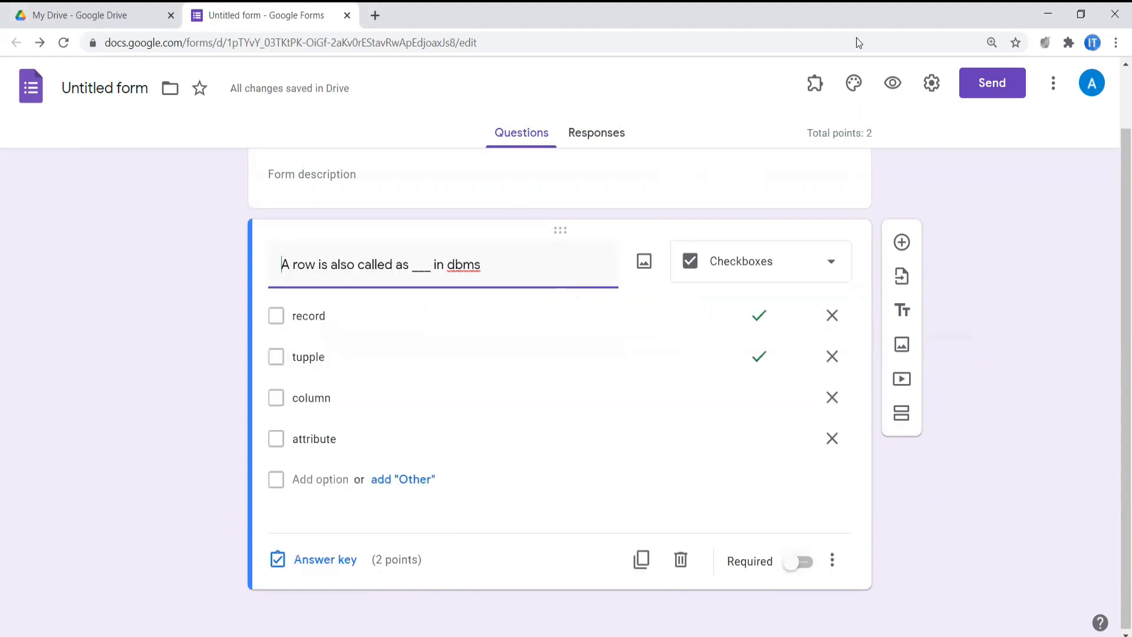
Submit a test response from the form preview with record and tupple selected, view its score and return to the editor
{"action": "left_click", "coordinate": [893, 84]}
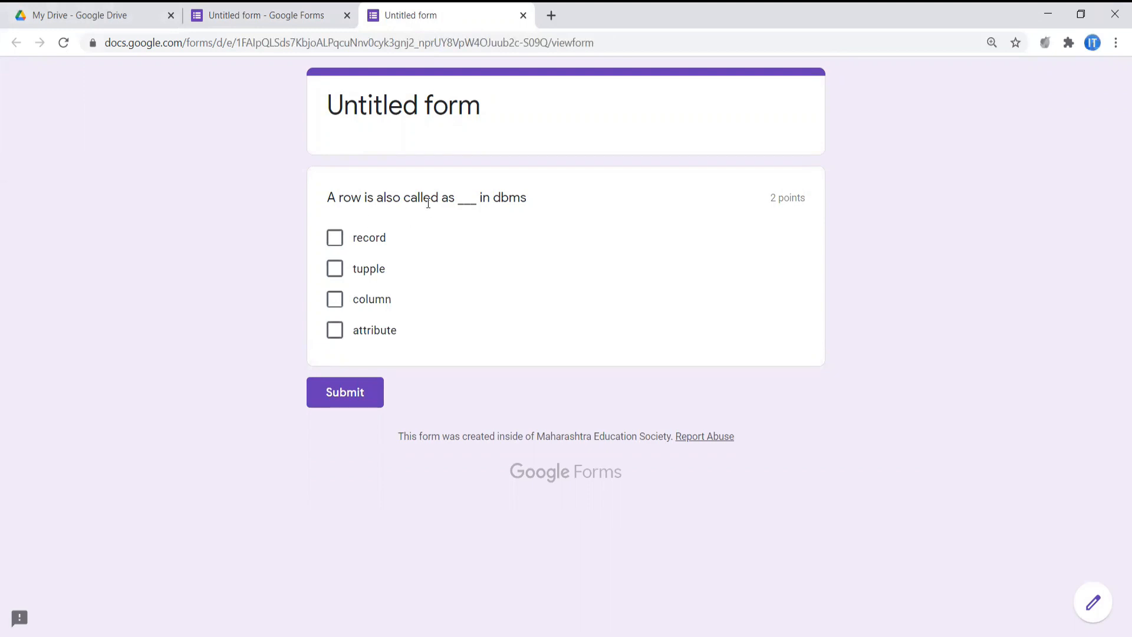
{"action": "left_click", "coordinate": [335, 239]}
{"action": "left_click", "coordinate": [335, 268]}
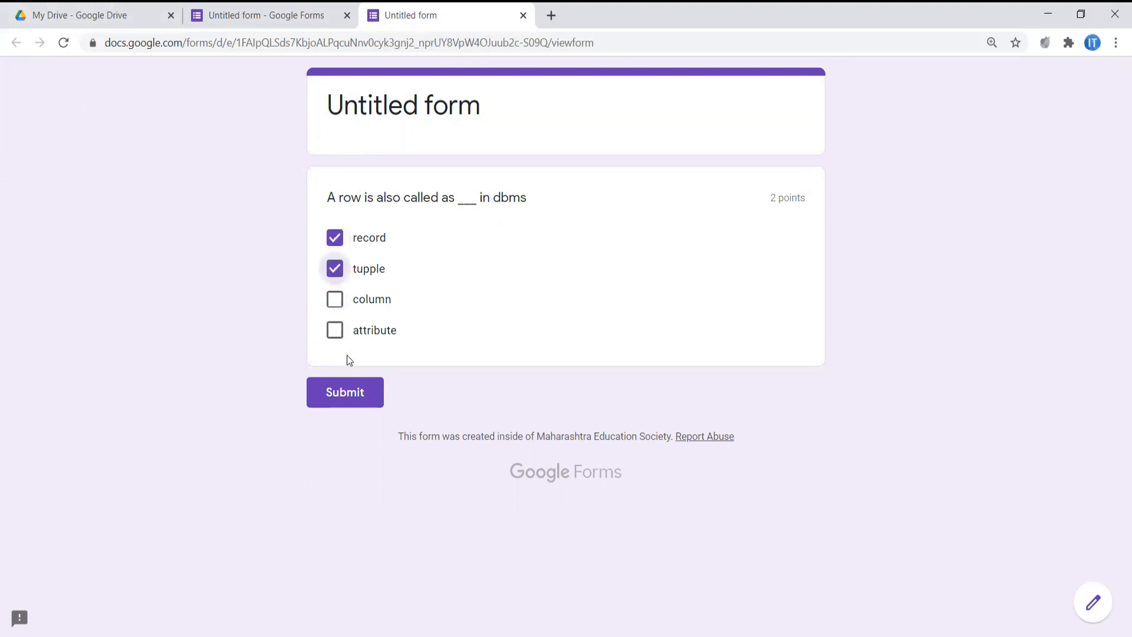
{"action": "left_click", "coordinate": [349, 388]}
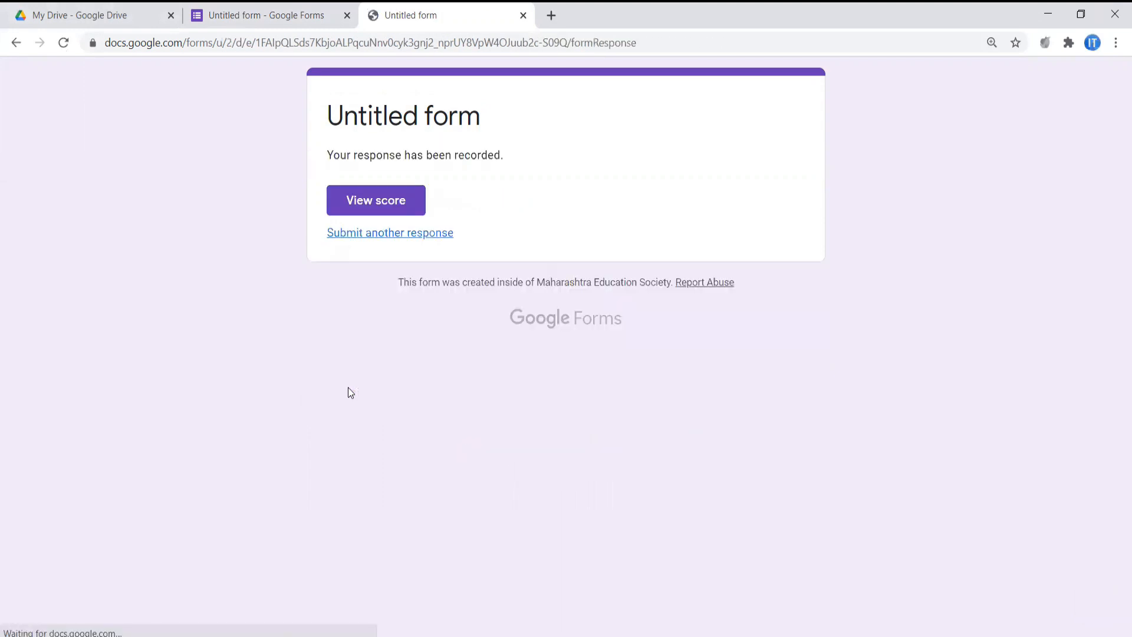
{"action": "left_click", "coordinate": [367, 201]}
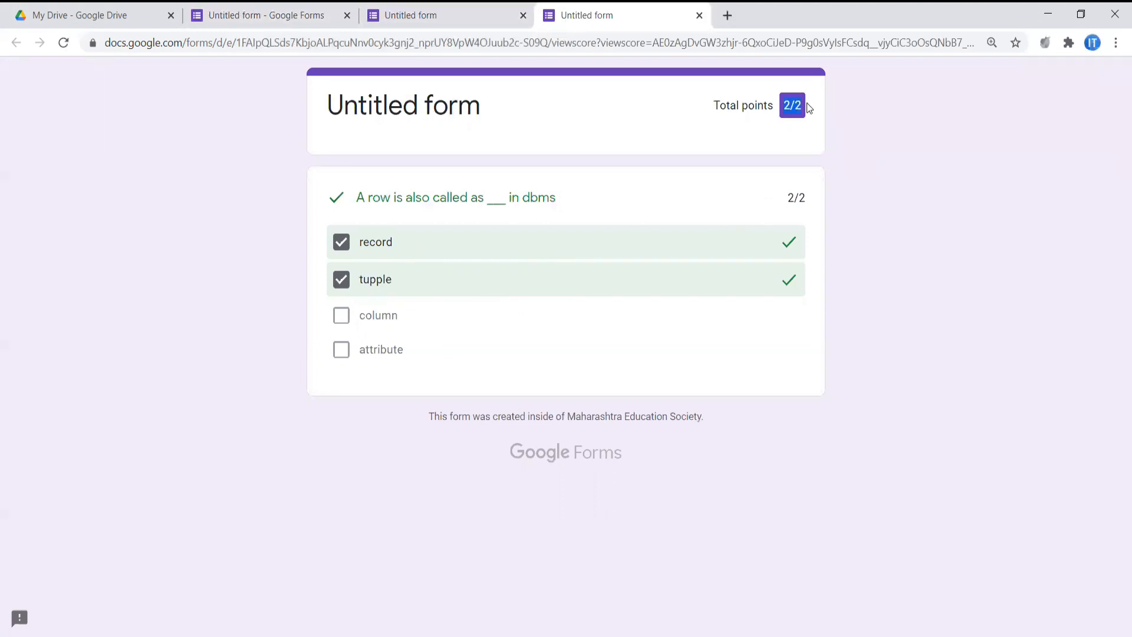
{"action": "left_click", "coordinate": [700, 15]}
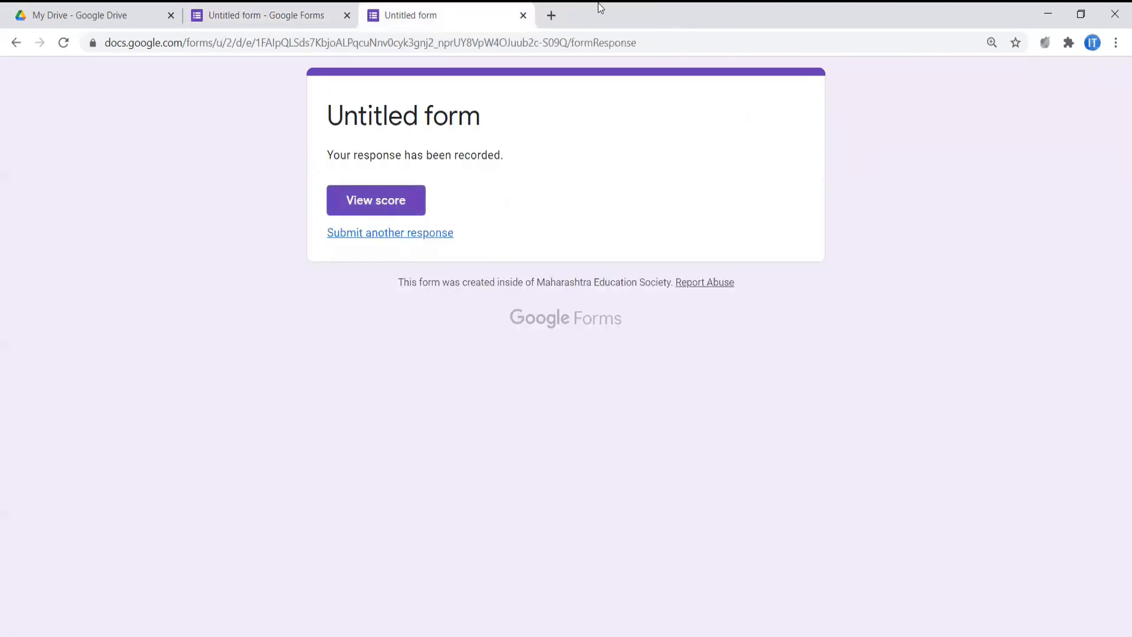
{"action": "left_click", "coordinate": [523, 15]}
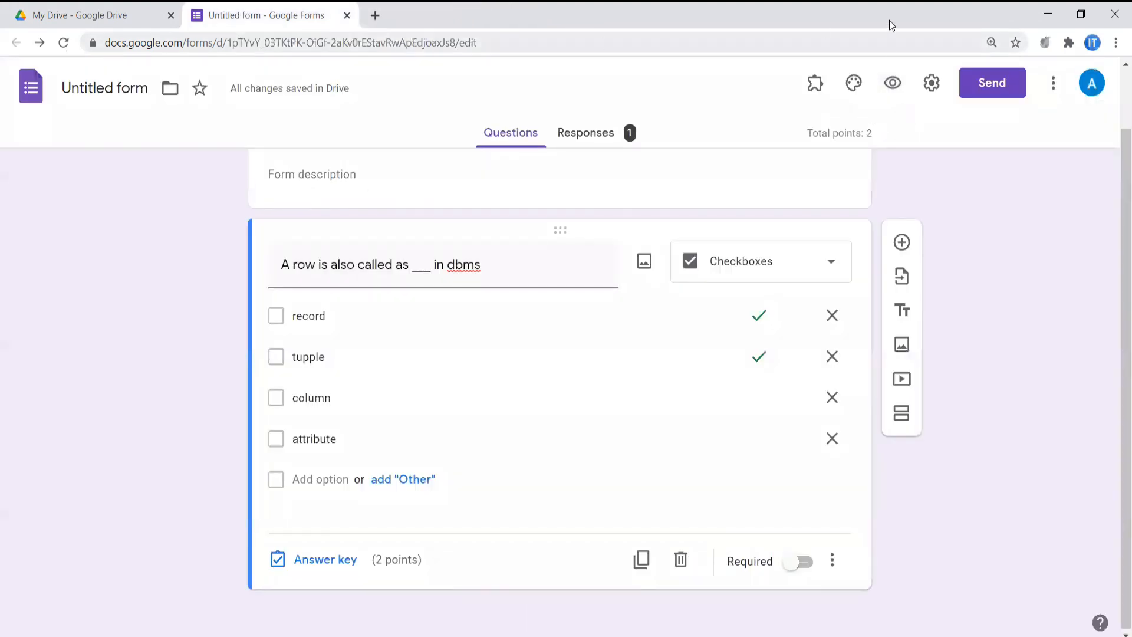
Submit another preview response with record and column selected, view its score and return to the editor
{"action": "left_click", "coordinate": [891, 85]}
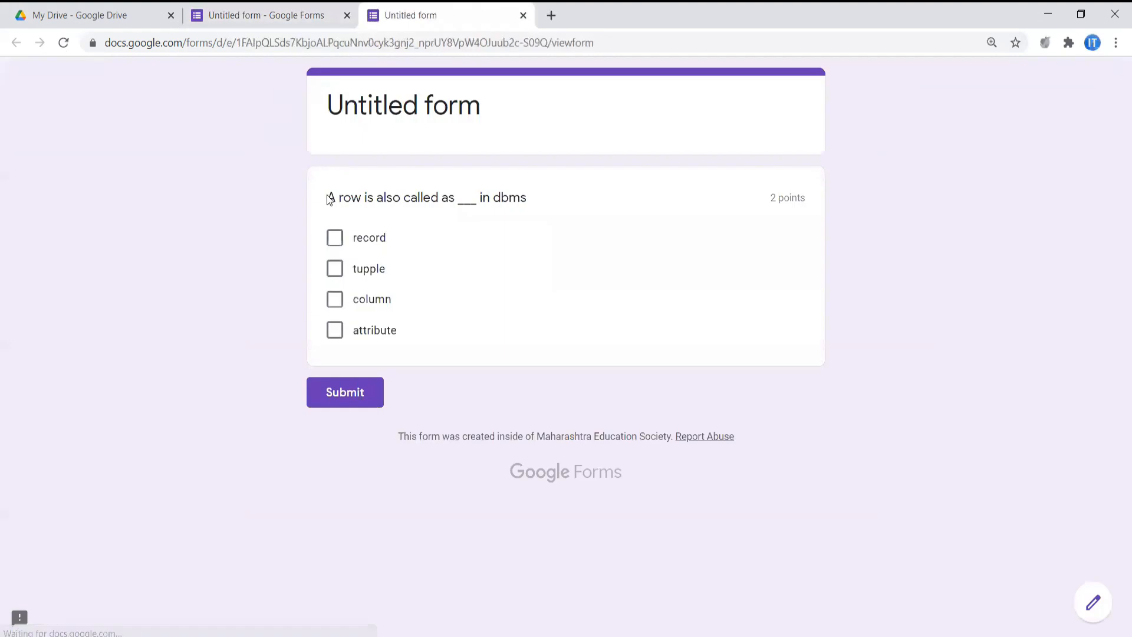
{"action": "left_click", "coordinate": [333, 239]}
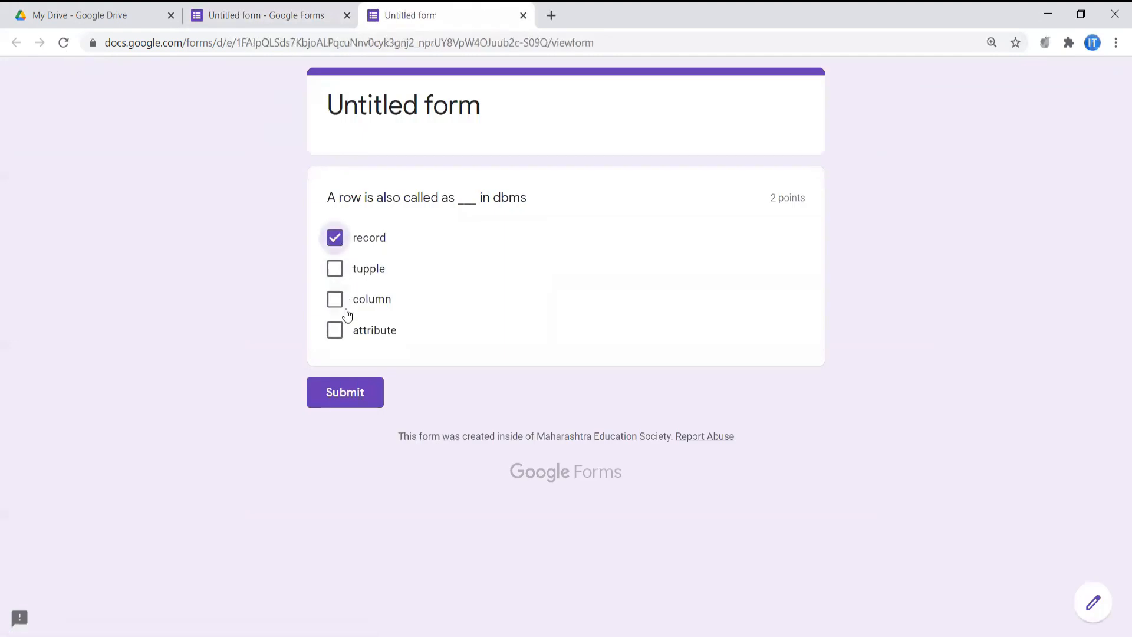
{"action": "left_click", "coordinate": [335, 299]}
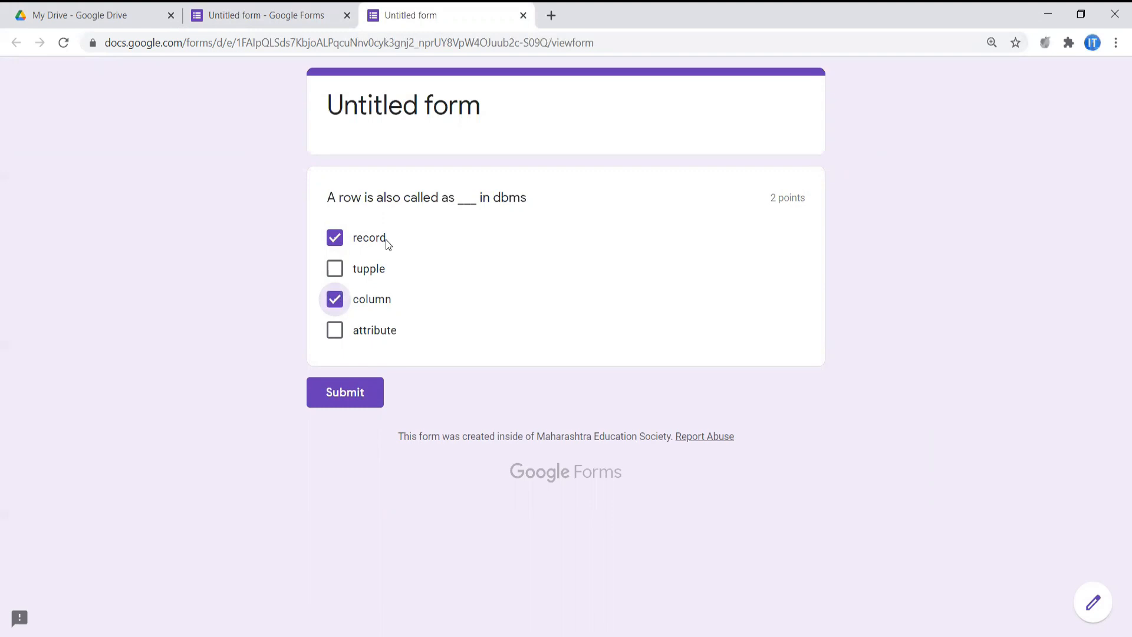
{"action": "left_click", "coordinate": [347, 394]}
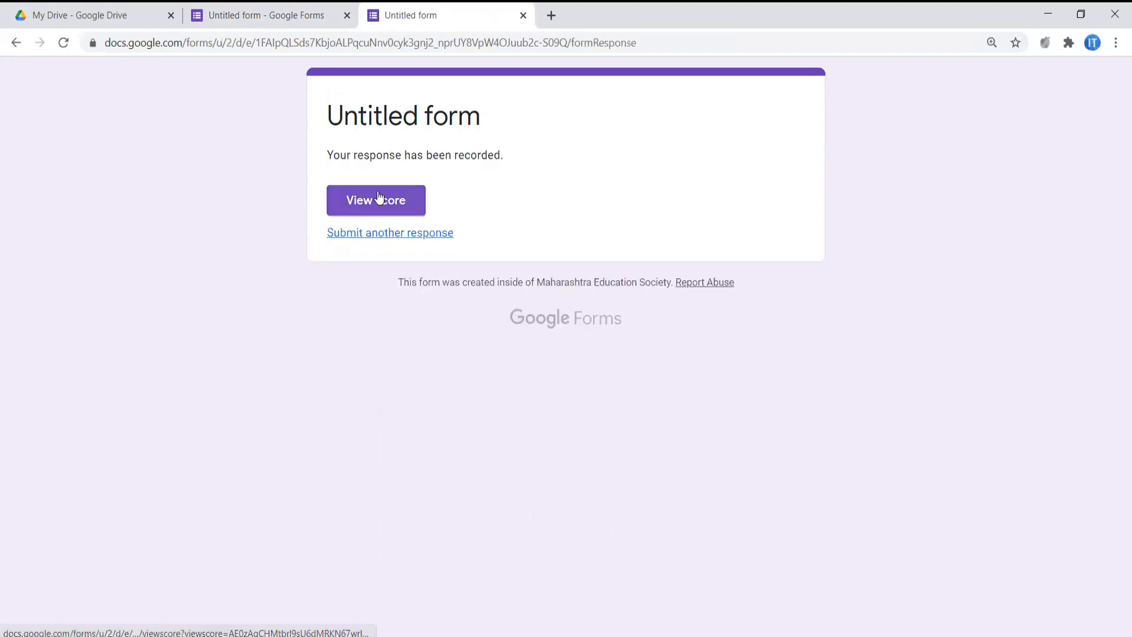
{"action": "left_click", "coordinate": [380, 197]}
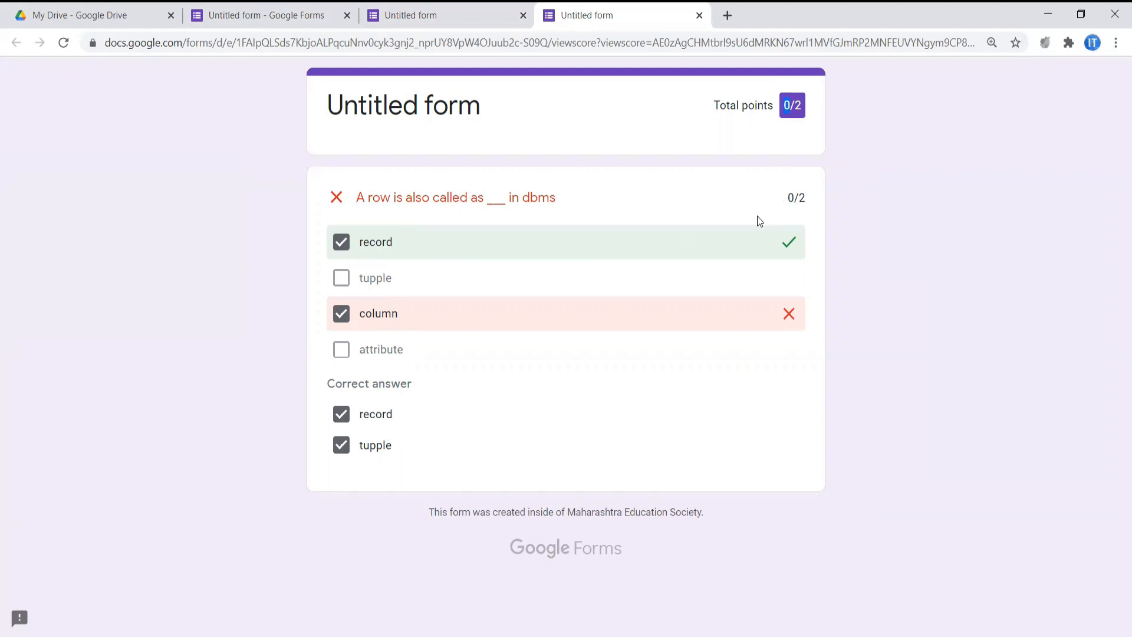
{"action": "left_click", "coordinate": [698, 16]}
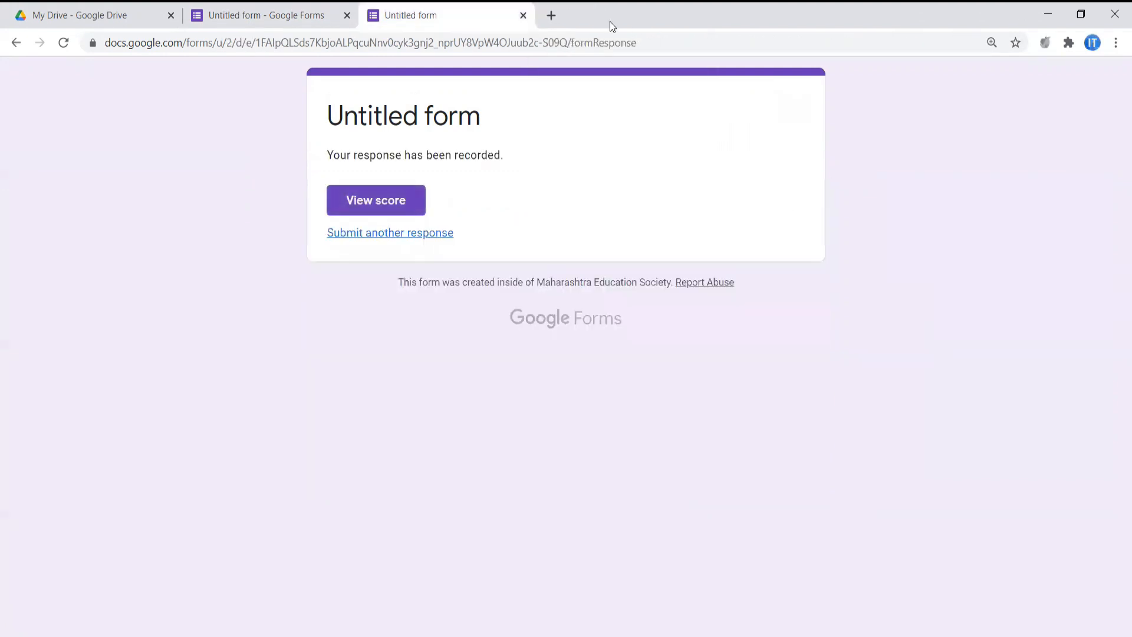
{"action": "key", "text": "ctrl+w"}
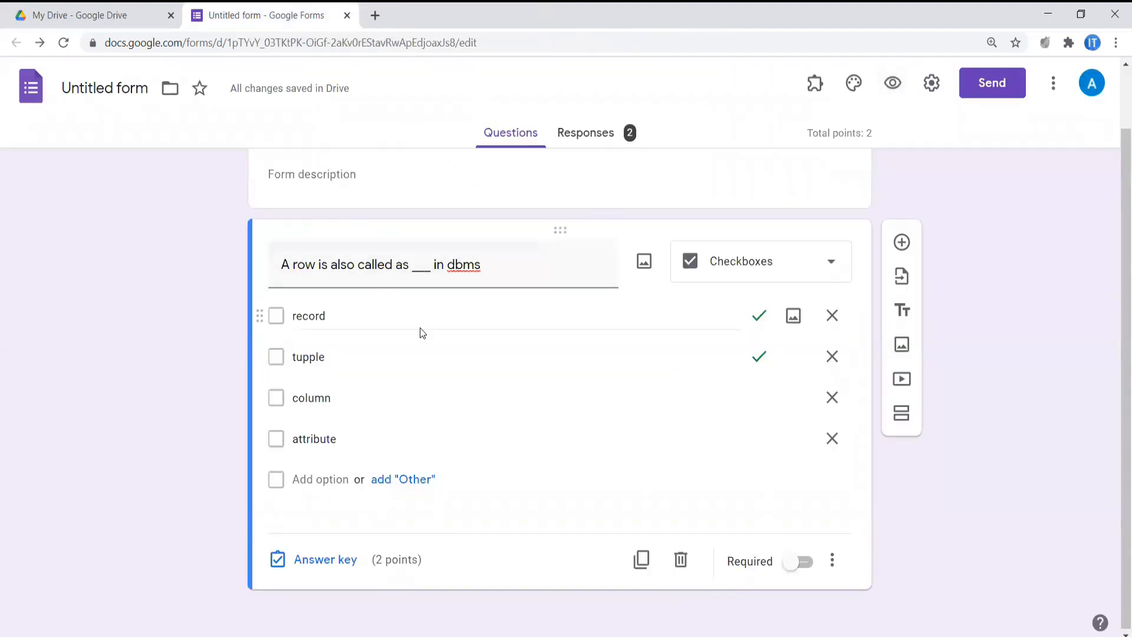
Change the question type from Checkboxes to Checkbox grid
{"action": "left_click", "coordinate": [730, 268]}
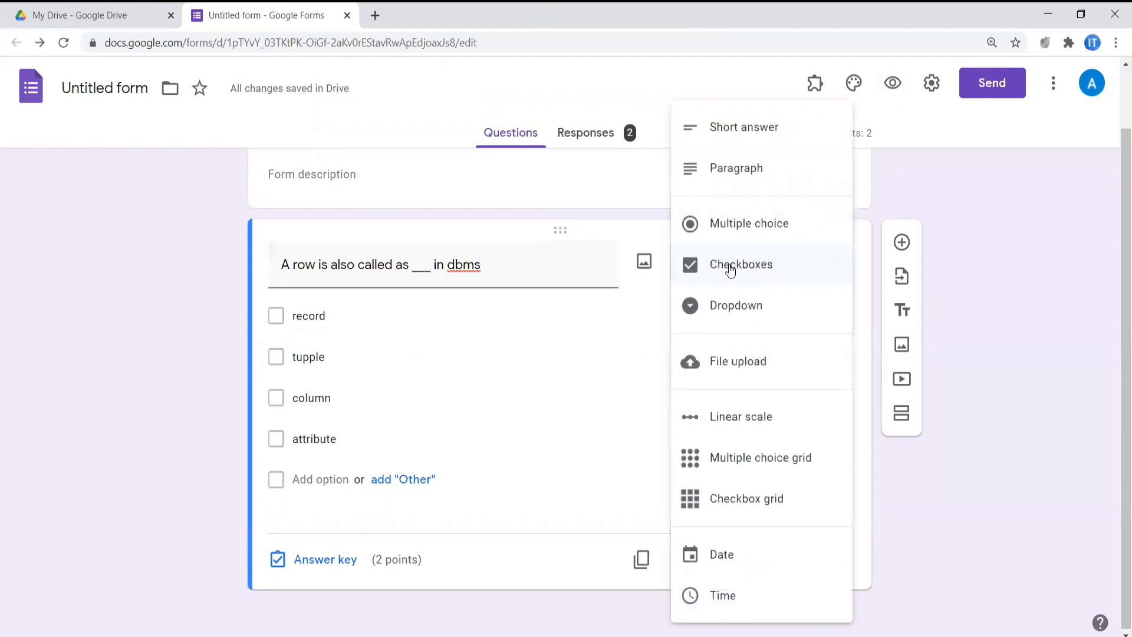
{"action": "left_click", "coordinate": [744, 500]}
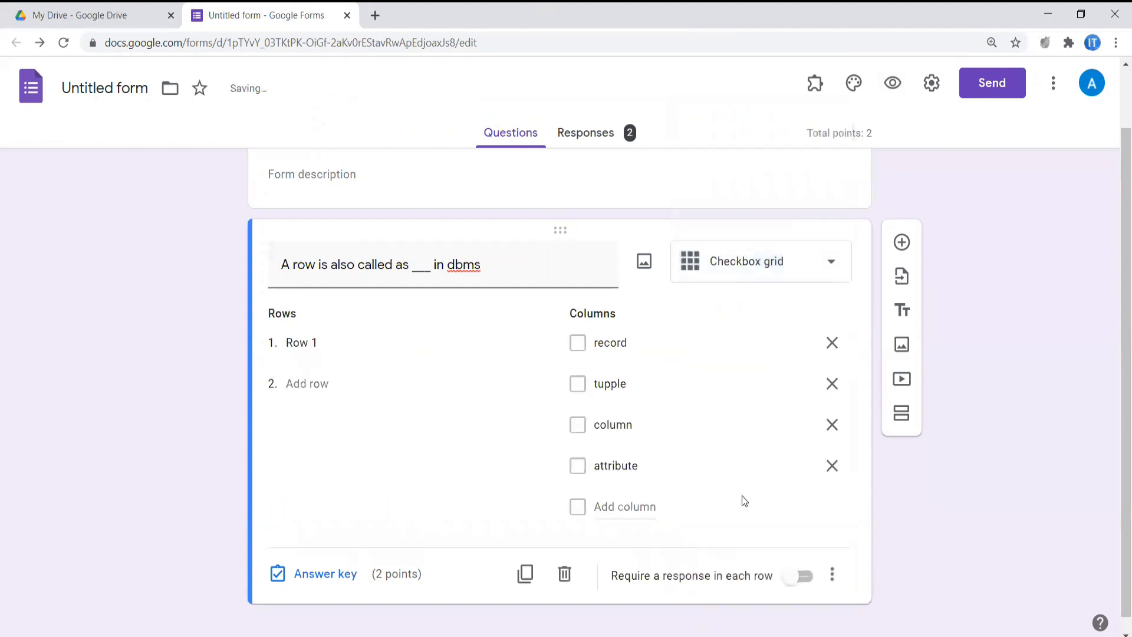
Move the record and tupple options from the grid's columns into its first two rows
{"action": "left_click", "coordinate": [619, 340]}
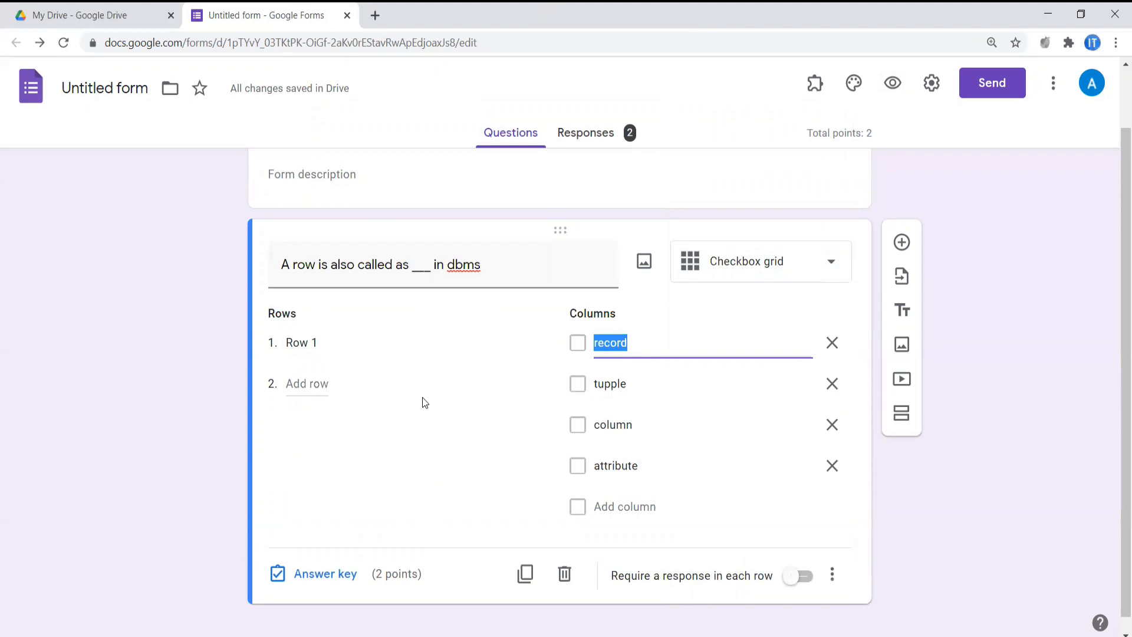
{"action": "key", "text": "ctrl+x"}
{"action": "left_click", "coordinate": [296, 341]}
{"action": "key", "text": "ctrl+v"}
{"action": "left_click", "coordinate": [505, 384]}
{"action": "key", "text": "ctrl+v"}
Move the column and attribute options from the grid's columns into its third and fourth rows
{"action": "left_click", "coordinate": [611, 426]}
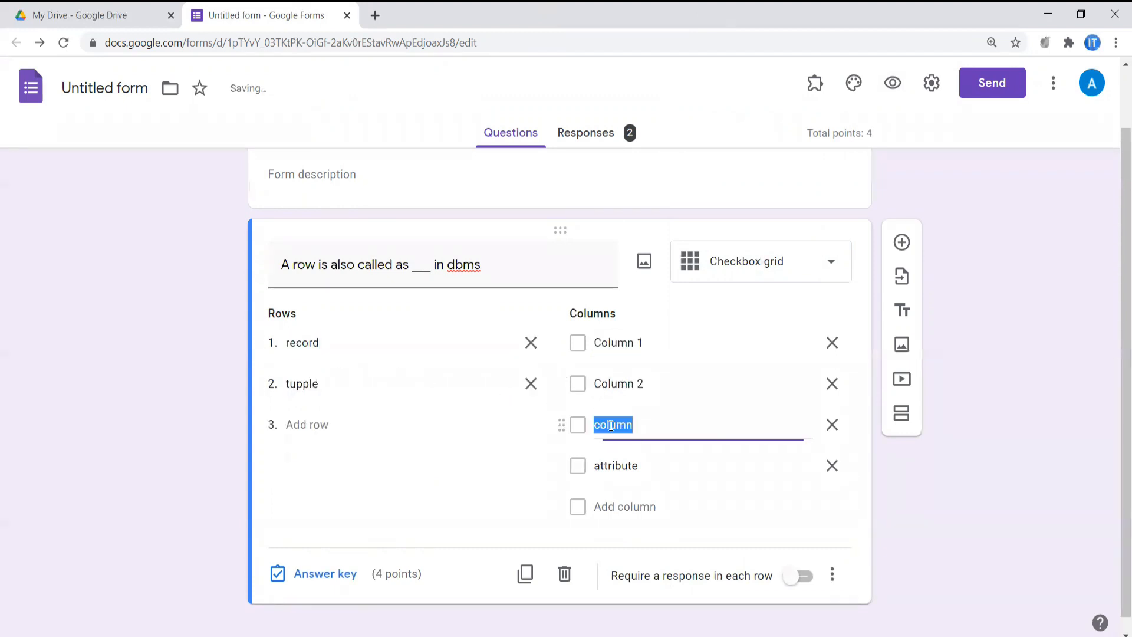
{"action": "key", "text": "ctrl+x"}
{"action": "left_click", "coordinate": [316, 426]}
{"action": "key", "text": "ctrl+v"}
{"action": "left_click", "coordinate": [619, 466]}
{"action": "key", "text": "ctrl+x"}
{"action": "left_click", "coordinate": [307, 466]}
{"action": "key", "text": "ctrl+v"}
Remove the second, third and fourth columns from the checkbox grid, keeping only Column 1
{"action": "left_click", "coordinate": [832, 383]}
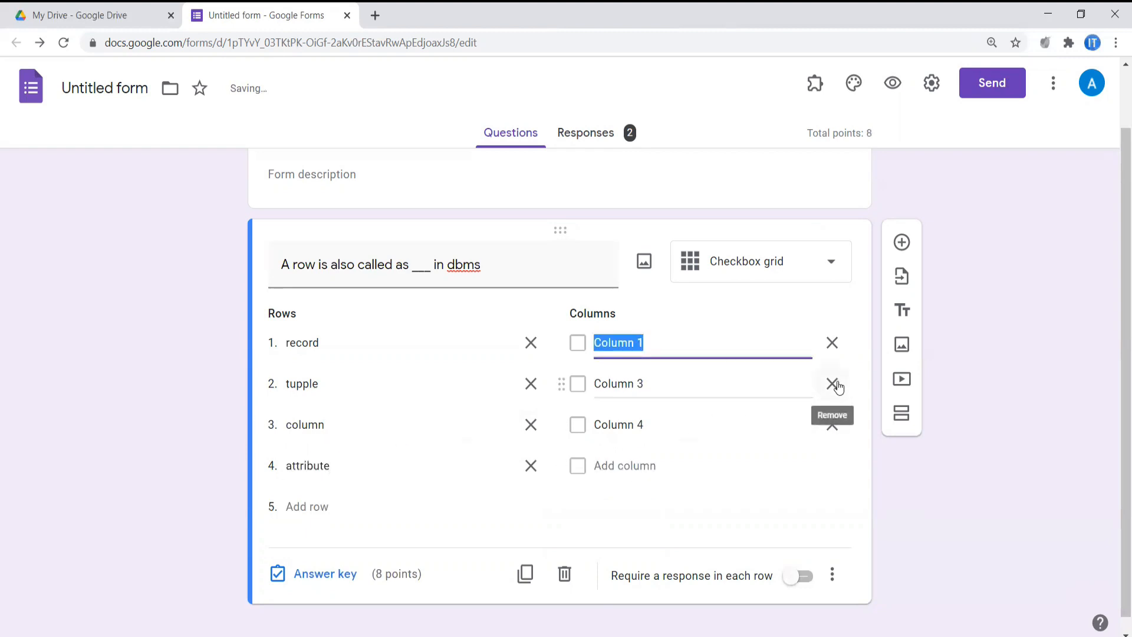
{"action": "left_click", "coordinate": [833, 385]}
{"action": "left_click", "coordinate": [833, 384]}
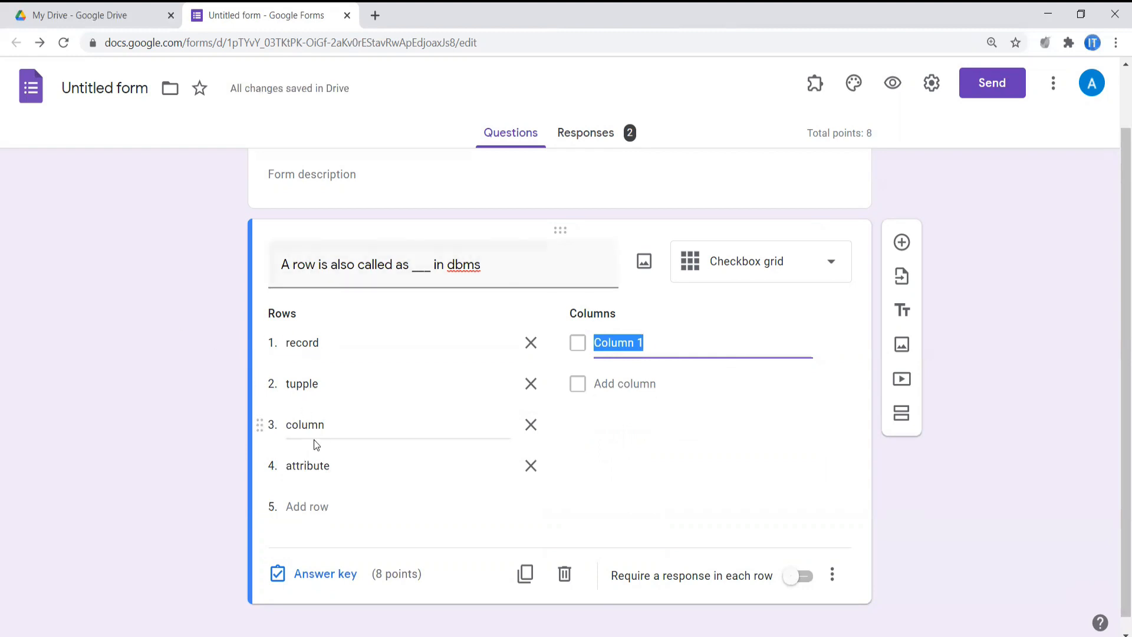
Set the grid's answer key to record and tupple at 1 point each, with 0 points for column and attribute
{"action": "left_click", "coordinate": [316, 575]}
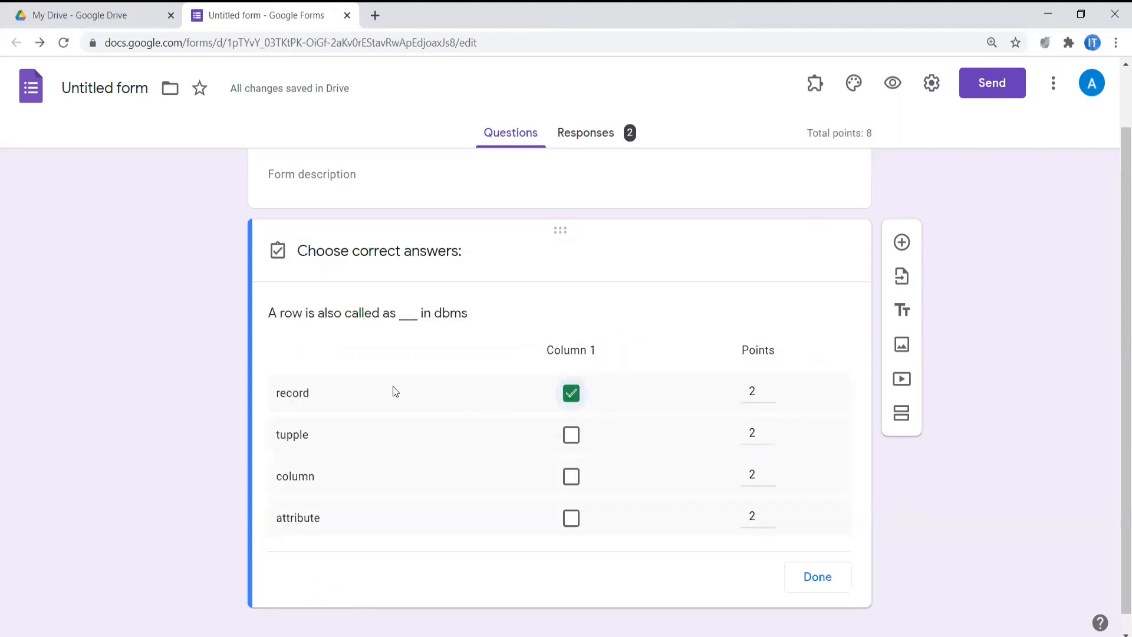
{"action": "left_click", "coordinate": [571, 435]}
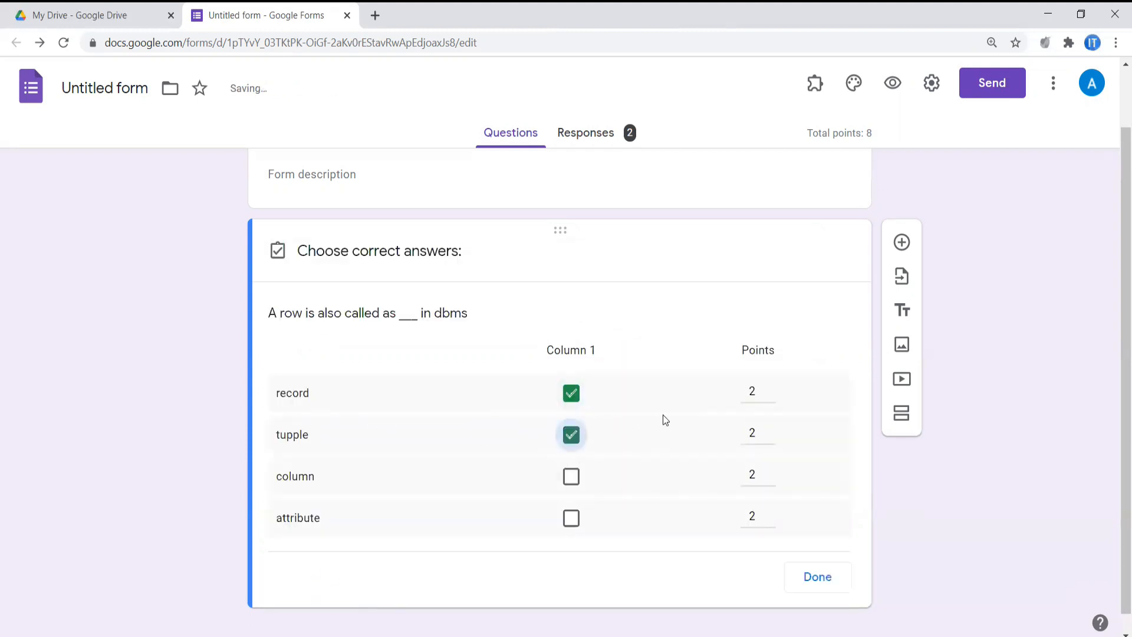
{"action": "left_click", "coordinate": [770, 396]}
{"action": "left_click", "coordinate": [769, 438]}
{"action": "left_click", "coordinate": [770, 479]}
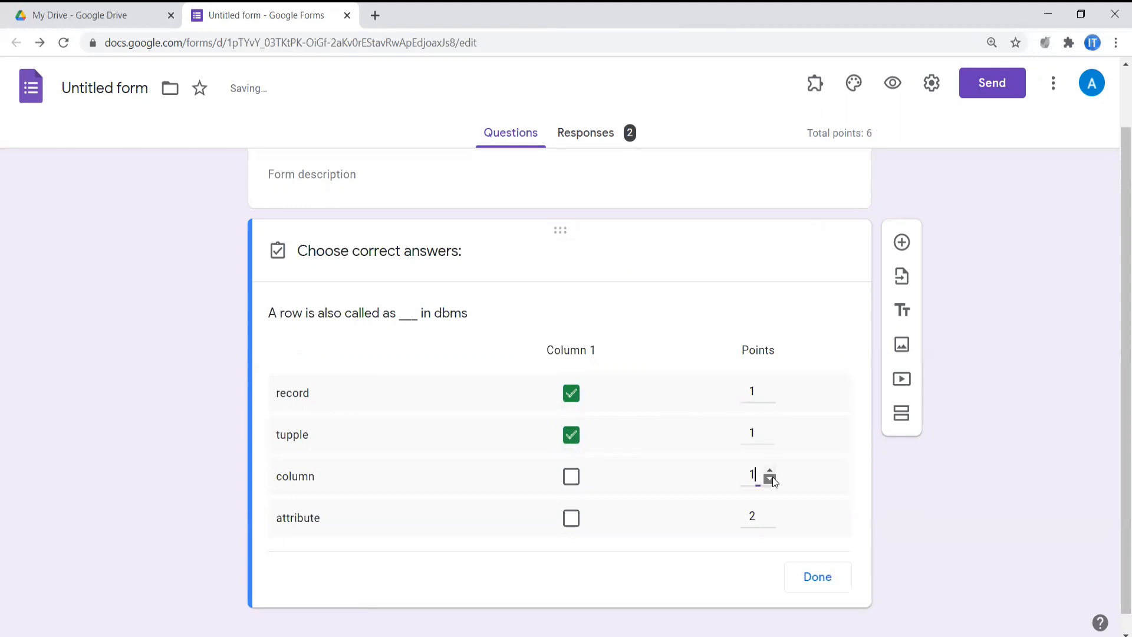
{"action": "left_click", "coordinate": [769, 479]}
{"action": "left_click", "coordinate": [769, 520]}
{"action": "left_click", "coordinate": [770, 520]}
{"action": "left_click", "coordinate": [823, 583]}
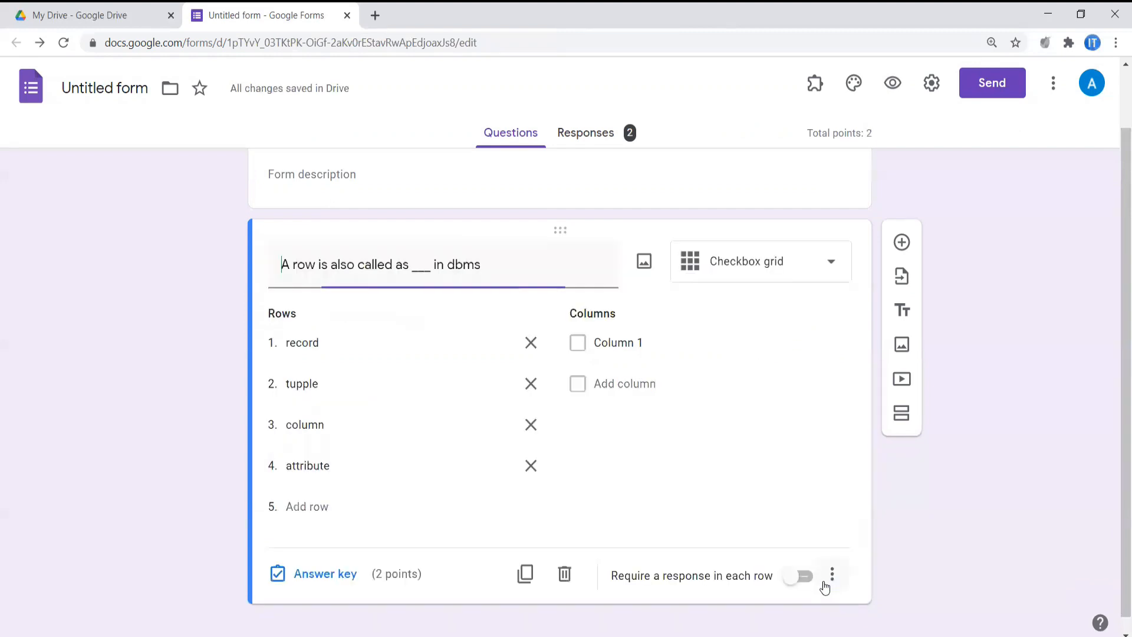
Rename the grid's only column to "Select Two correct answers"
{"action": "left_click", "coordinate": [639, 350]}
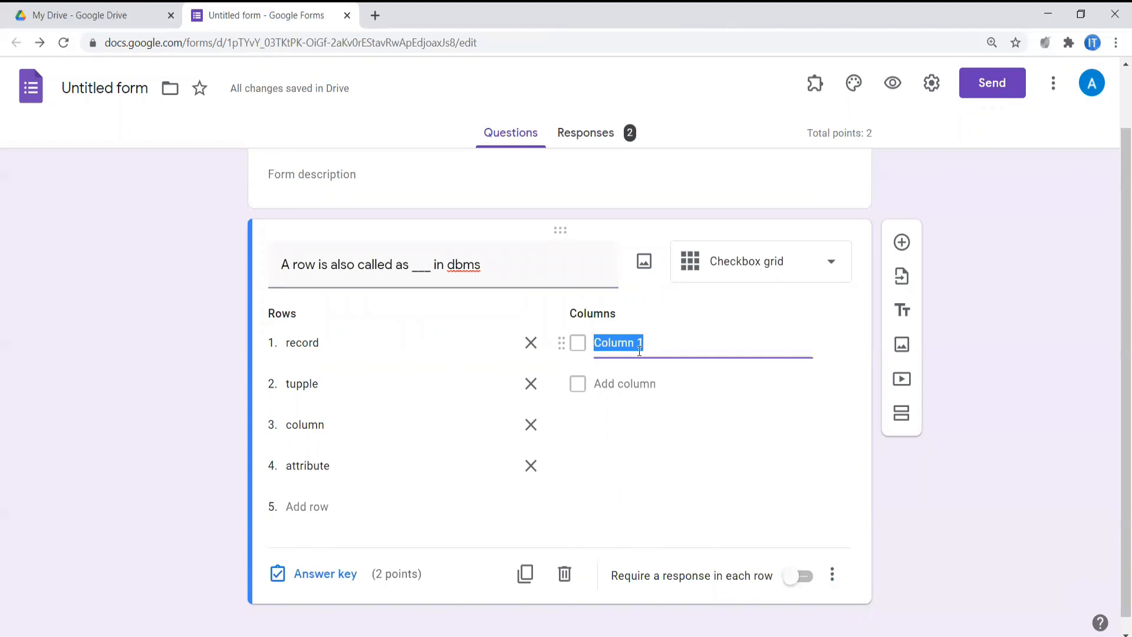
{"action": "type", "text": "Select Two correct answers"}
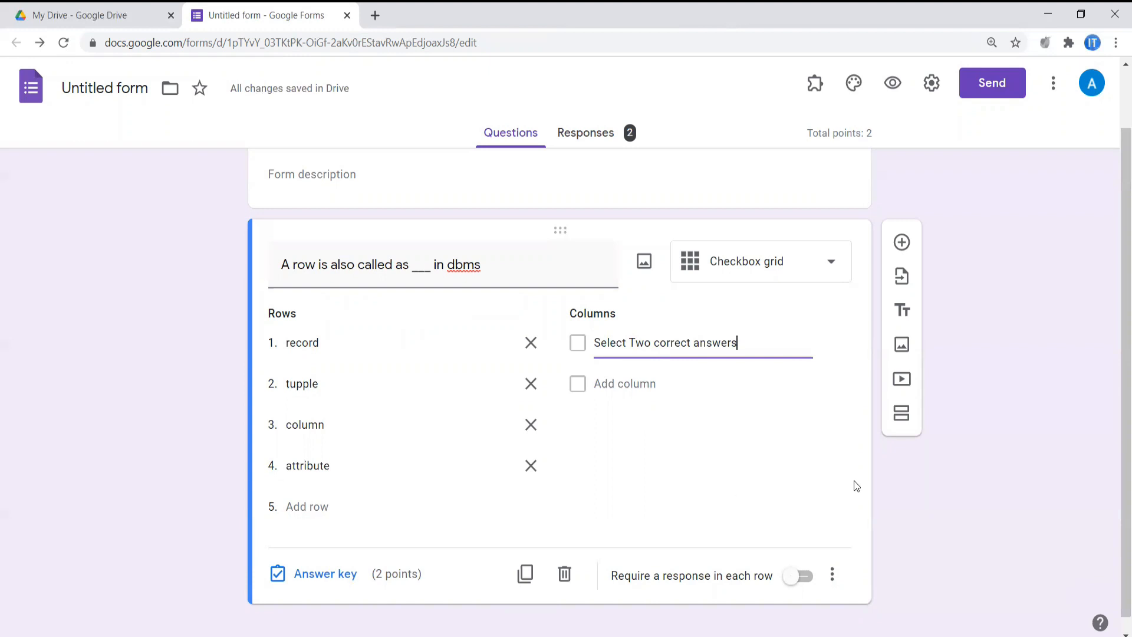
{"action": "left_click", "coordinate": [906, 500]}
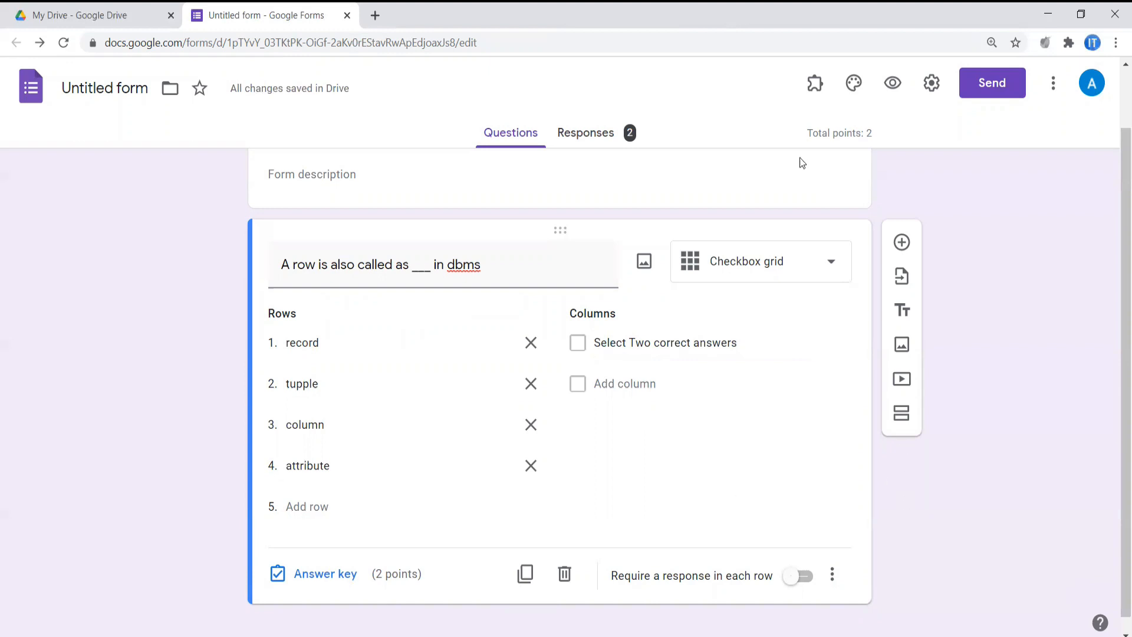
Submit a preview response to the checkbox grid with record and column selected, view its score and return to the editor
{"action": "left_click", "coordinate": [891, 86]}
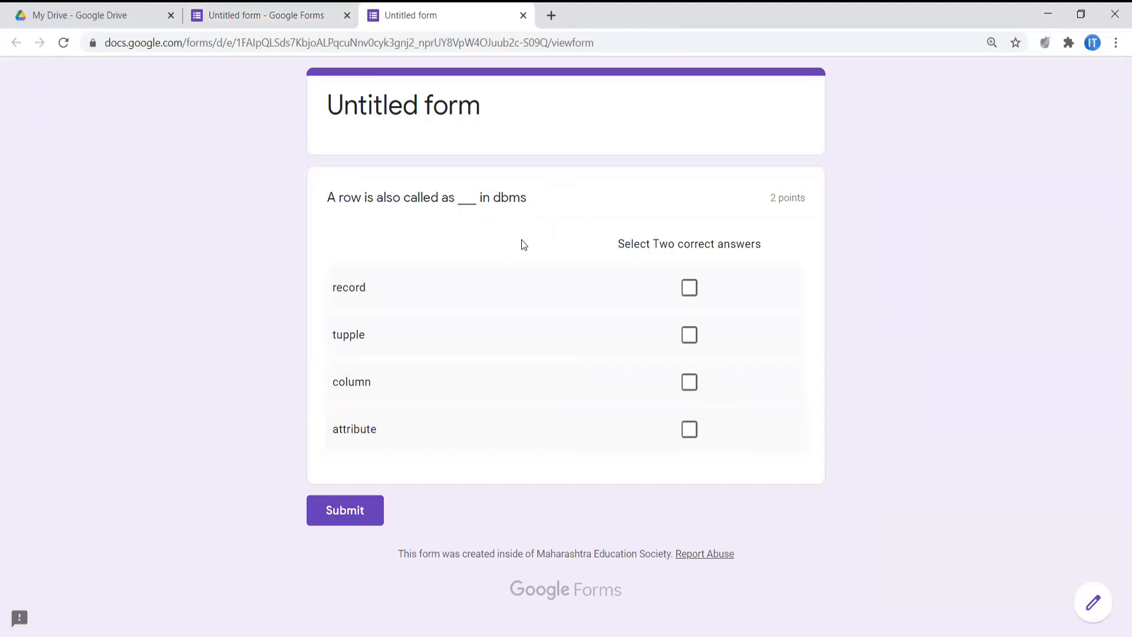
{"action": "left_click", "coordinate": [690, 288]}
{"action": "left_click", "coordinate": [689, 383]}
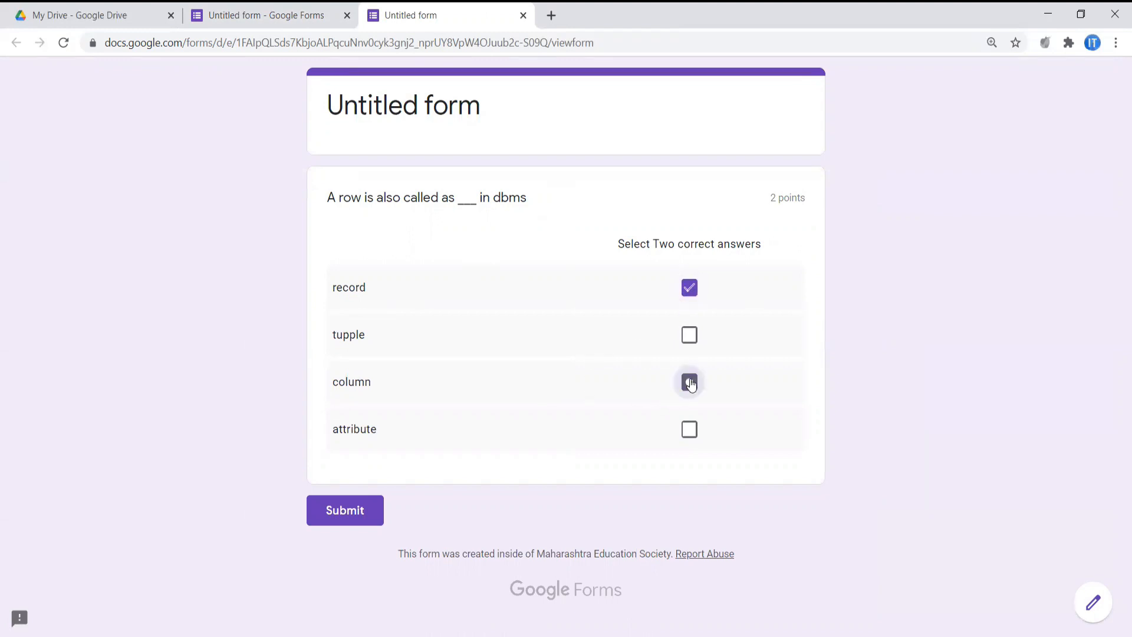
{"action": "left_click", "coordinate": [369, 517]}
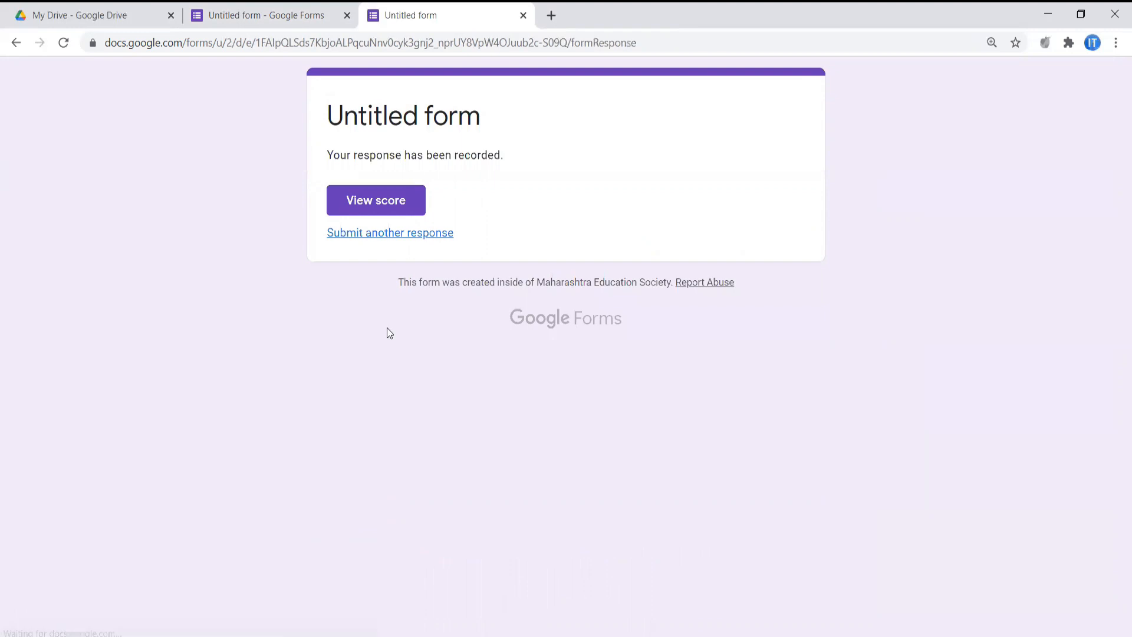
{"action": "left_click", "coordinate": [397, 206]}
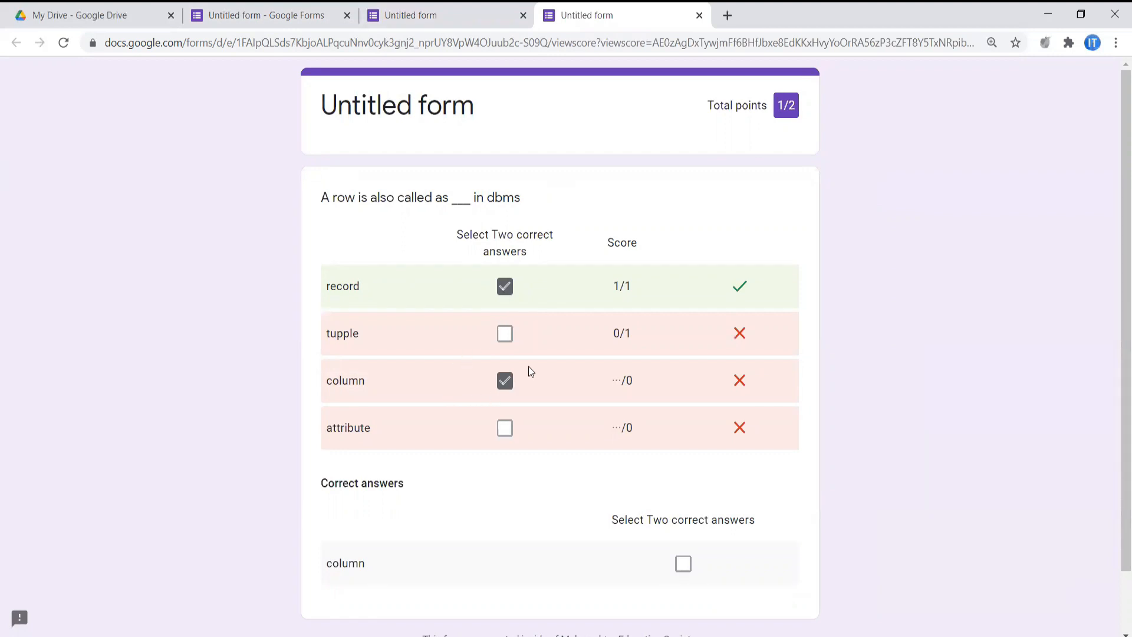
{"action": "left_click_drag", "start_coordinate": [776, 108], "coordinate": [787, 110]}
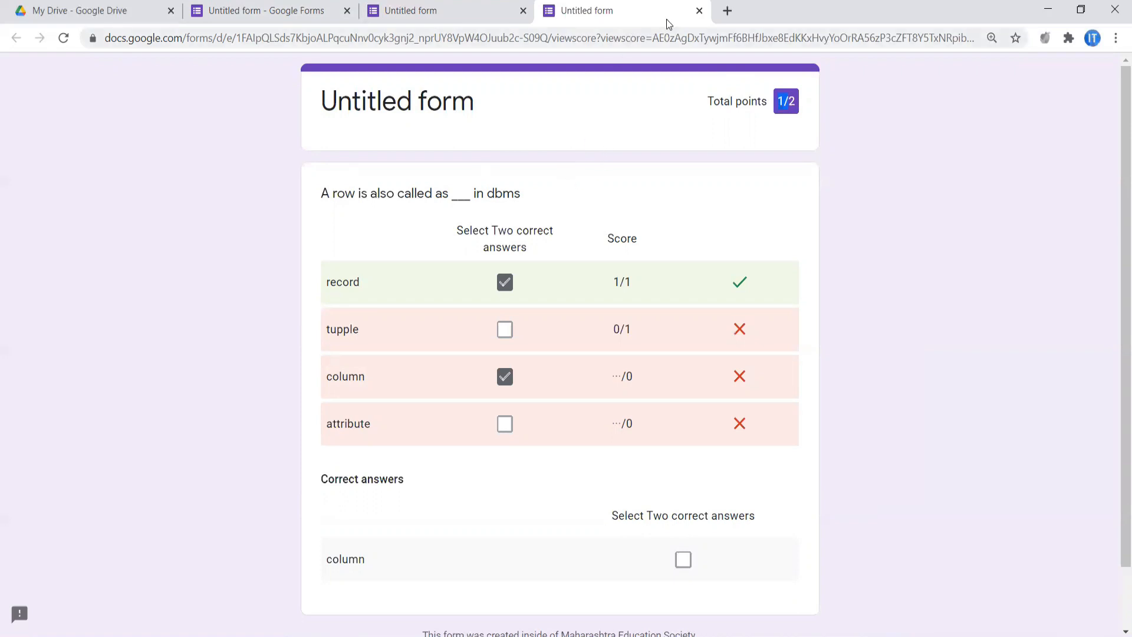
{"action": "left_click", "coordinate": [699, 11]}
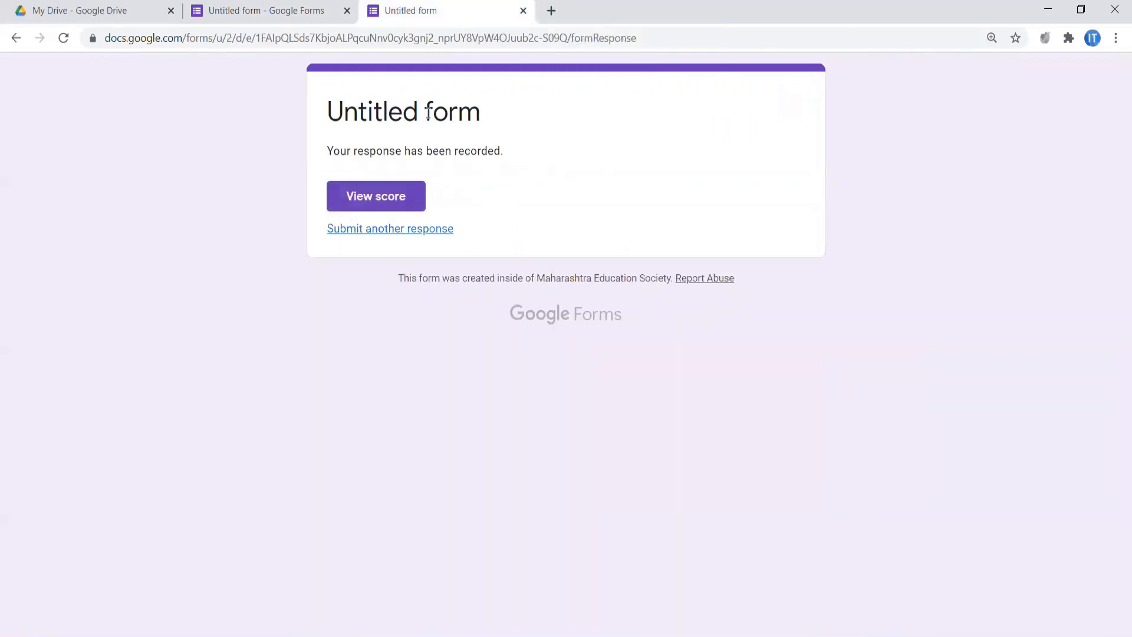
{"action": "left_click", "coordinate": [523, 11]}
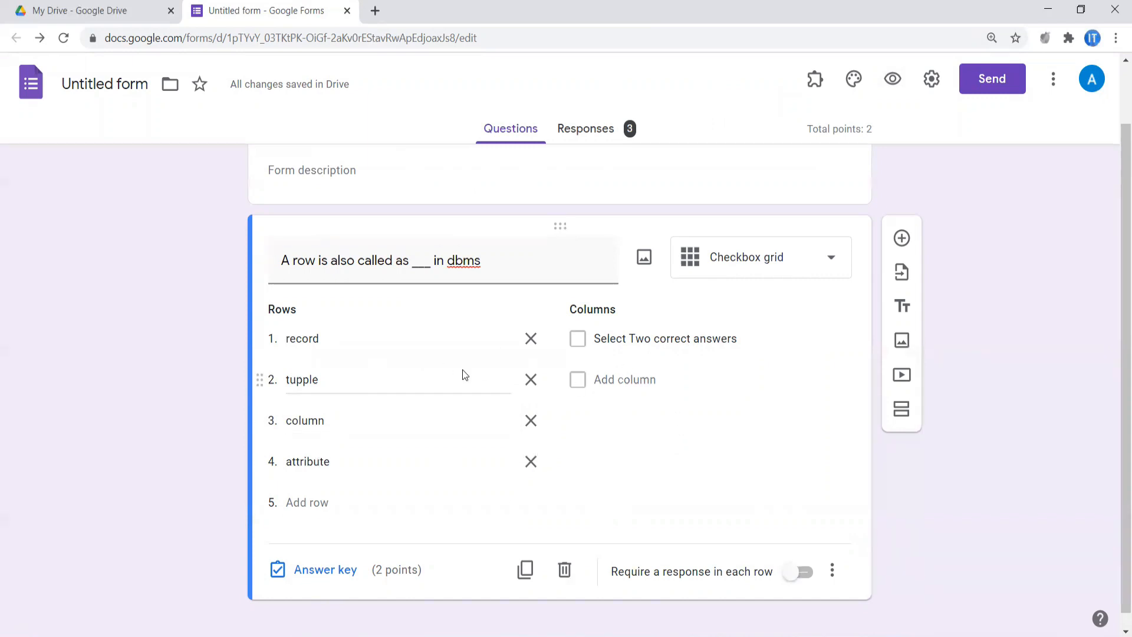
Open the checkbox grid question's answer key
{"action": "left_click", "coordinate": [315, 575]}
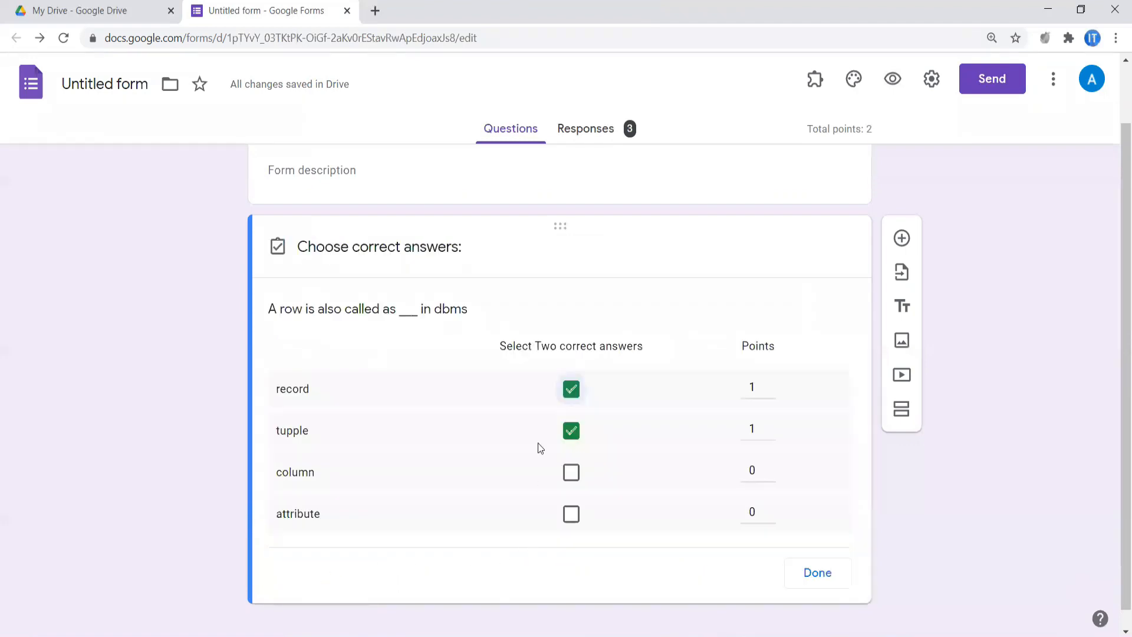